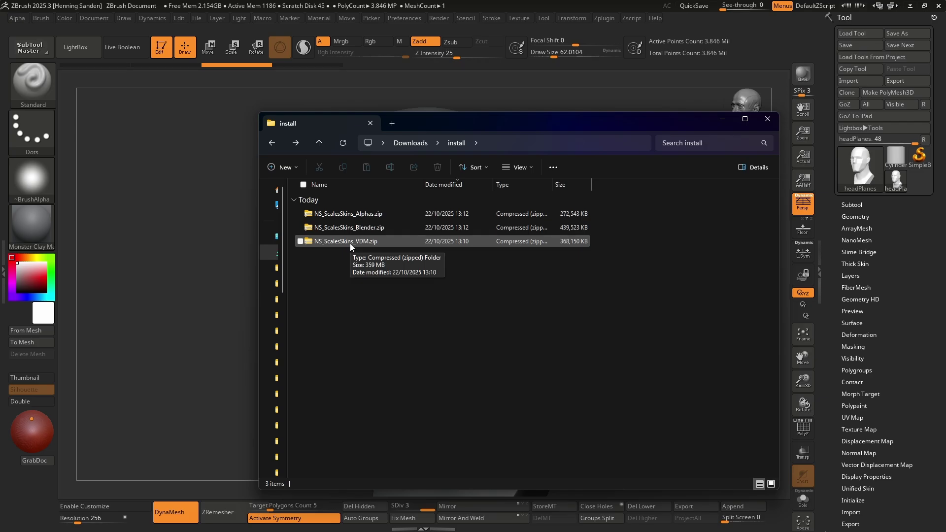
Step: Extract NS_ScalesSkins_VDM.zip into its own folder inside the install folder and open the extracted folder
right_click(350, 243)
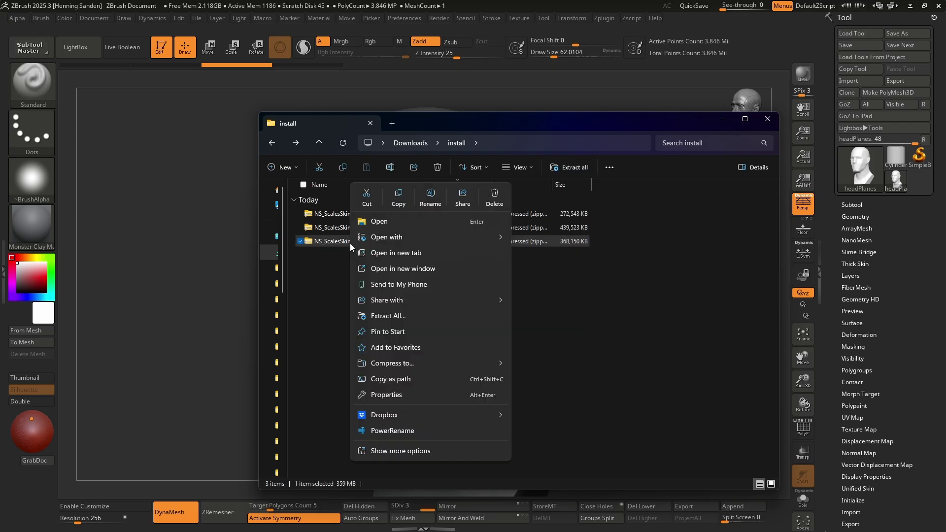
left_click(433, 311)
key("Return")
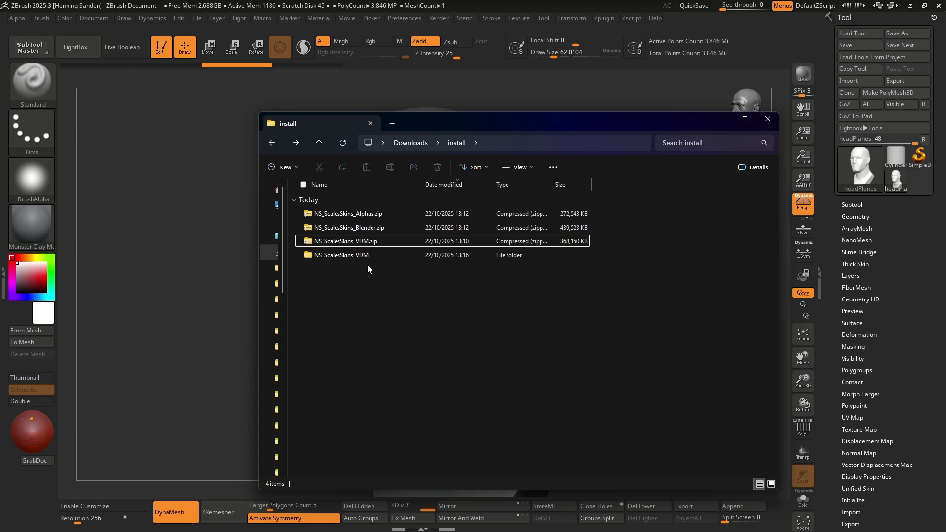
double_click(364, 257)
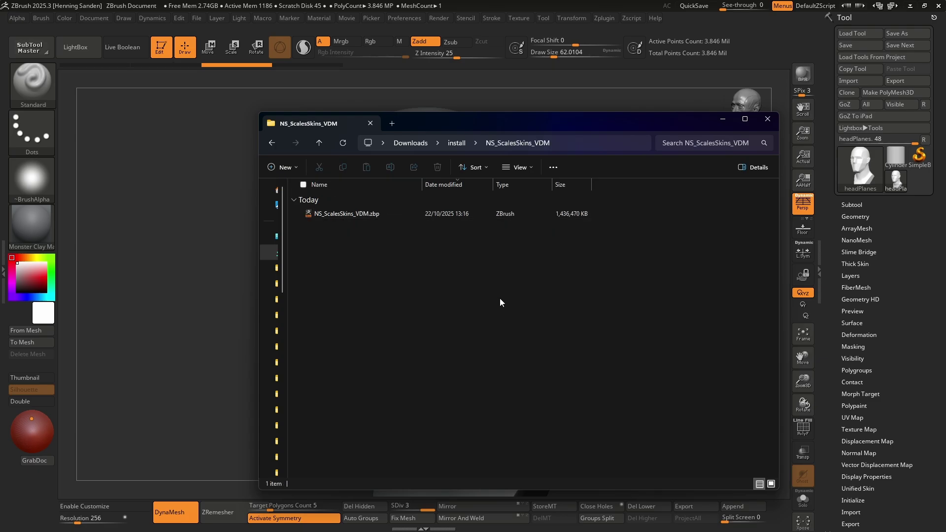
Step: Copy the path of the NS_ScalesSkins_VDM folder and switch back to ZBrush
left_click(568, 141)
left_click(474, 351)
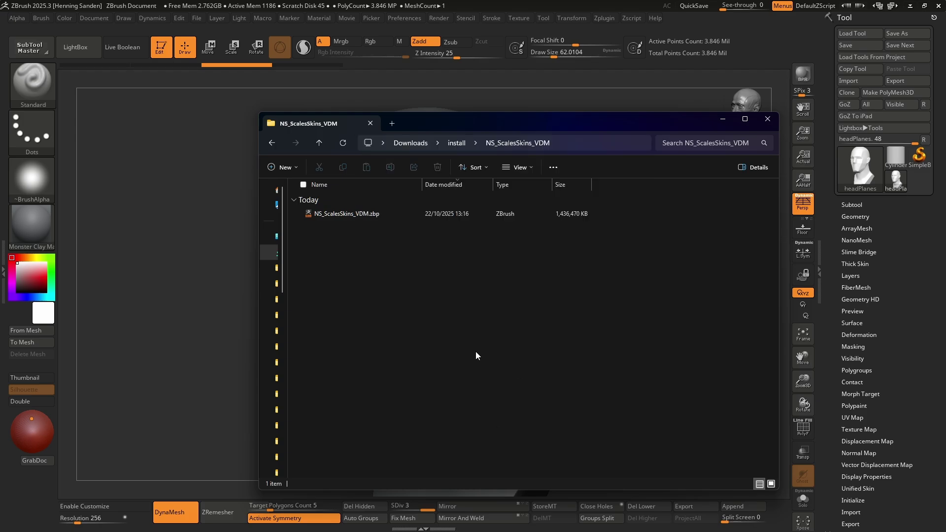
key("alt+d")
left_click(447, 366)
left_click(438, 360)
left_click(150, 236)
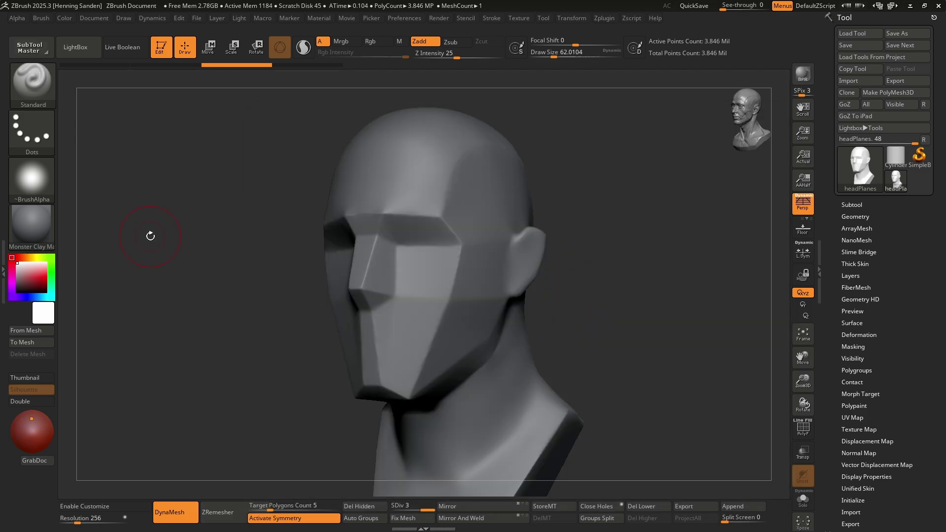
Step: Load the brush preset NS_ScalesSkins_VDM.zbp from the Downloads\install\NS_ScalesSkins_VDM folder
left_click(34, 89)
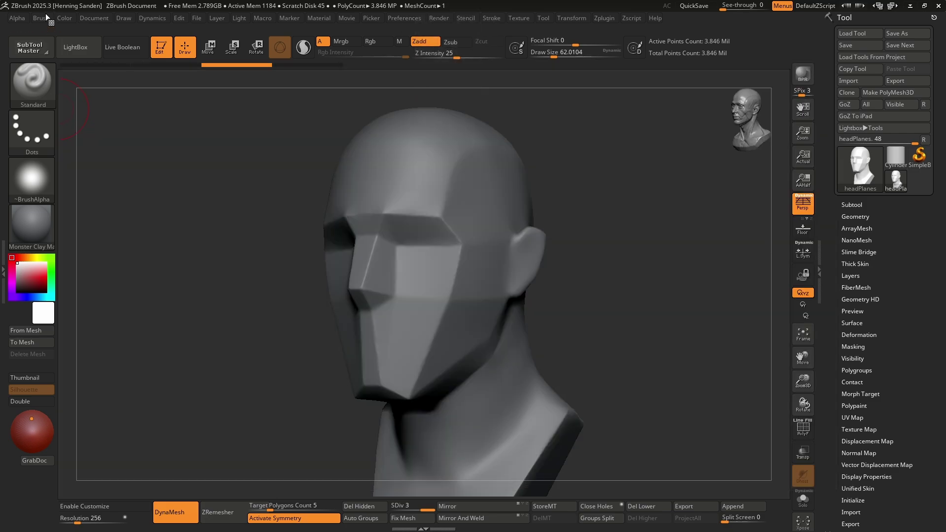
left_click(42, 18)
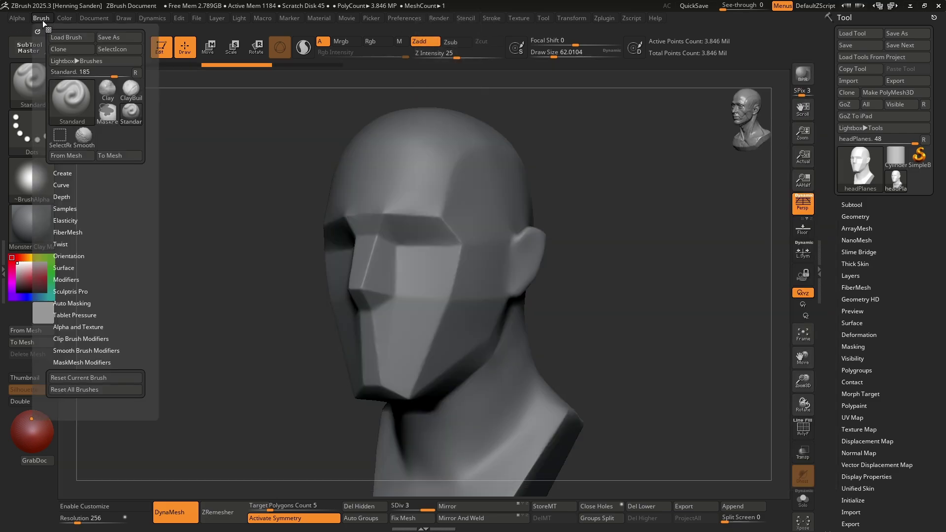
left_click(67, 37)
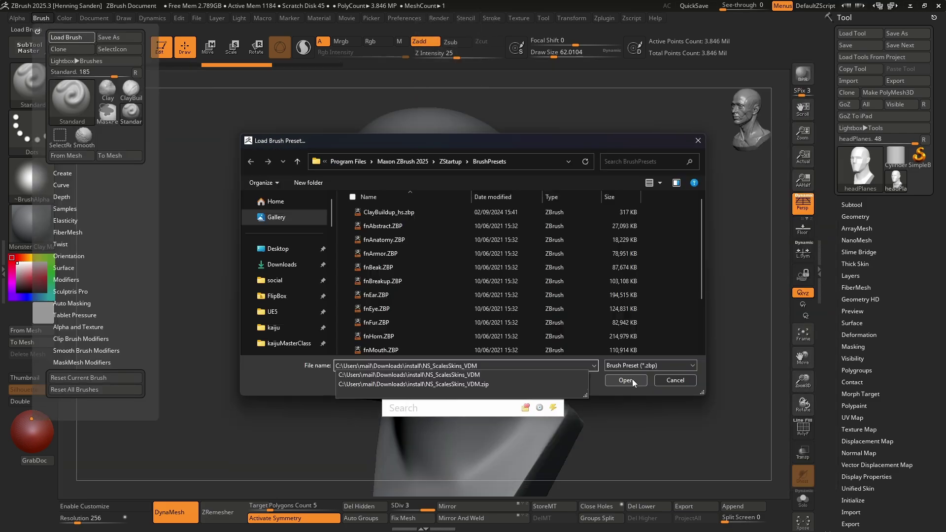
left_click(625, 380)
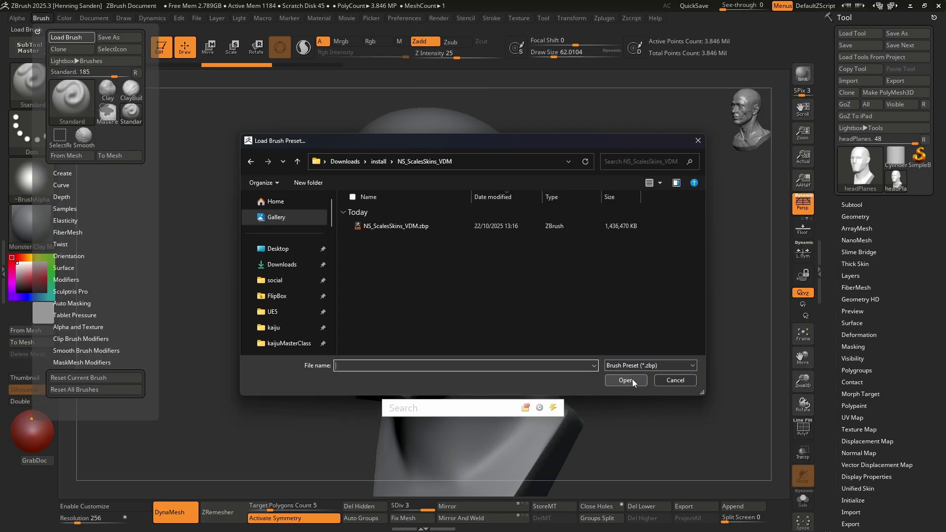
double_click(385, 227)
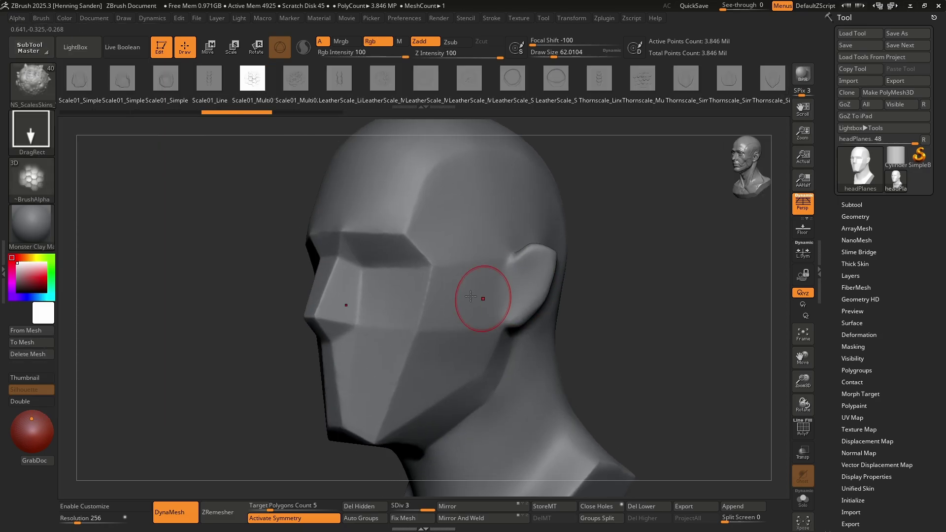
Step: Stamp a Scale01 multi-scale patch in front of the head's ear and LeatherScale patches above it on the temple
left_click_drag(462, 299, 471, 228)
left_click(489, 252)
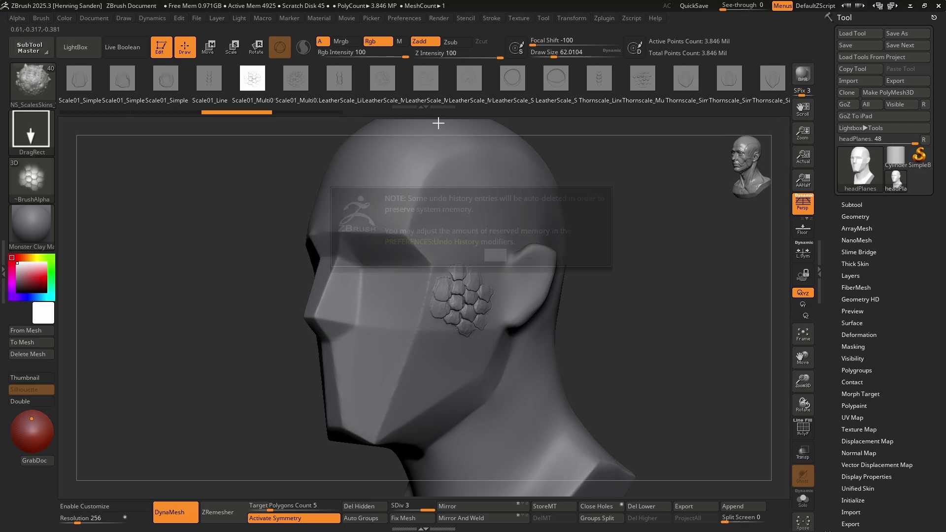
left_click(468, 86)
left_click_drag(452, 220, 432, 183)
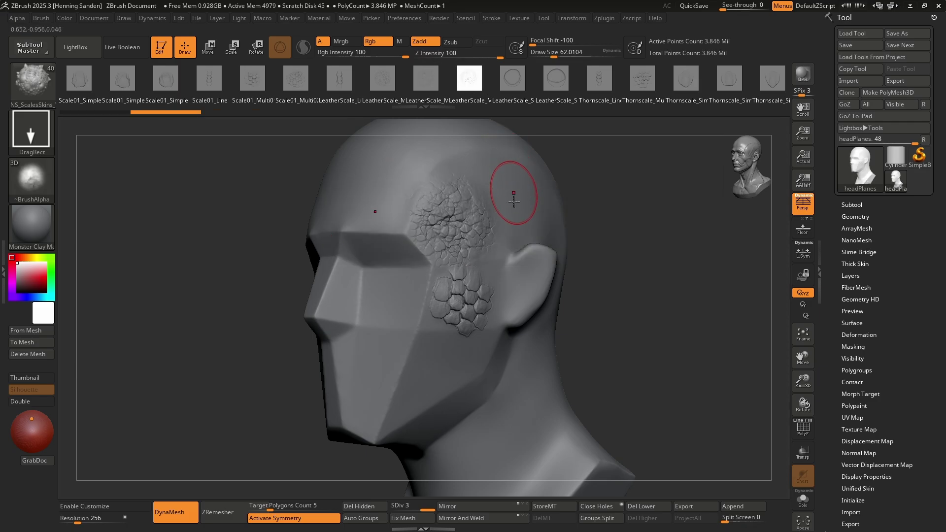
left_click_drag(514, 208, 527, 187)
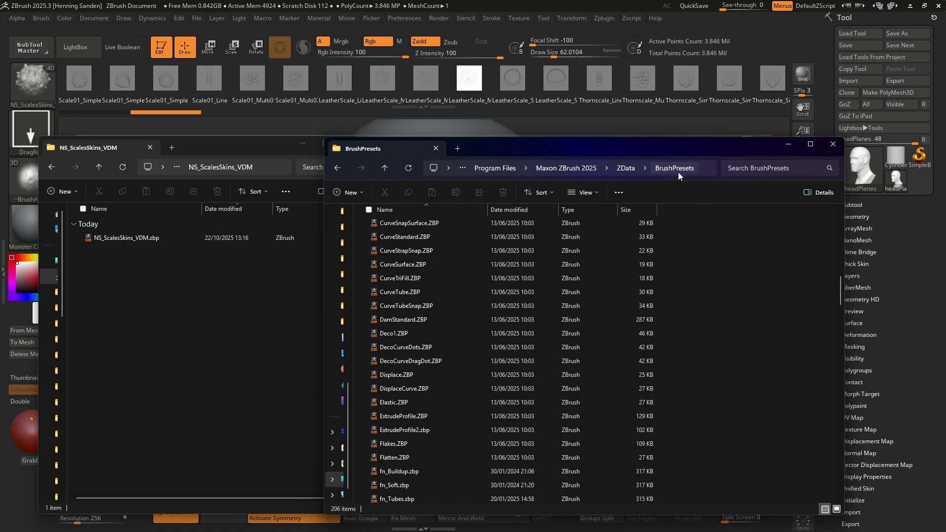
Step: Copy NS_ScalesSkins_VDM.zbp into C:\Program Files\Maxon ZBrush 2025\ZData\BrushPresets
left_click(701, 175)
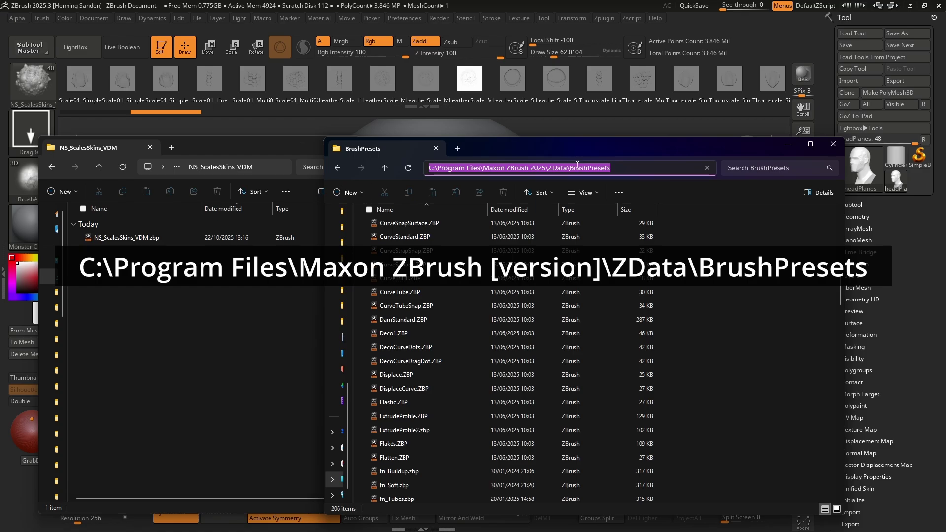
left_click(172, 358)
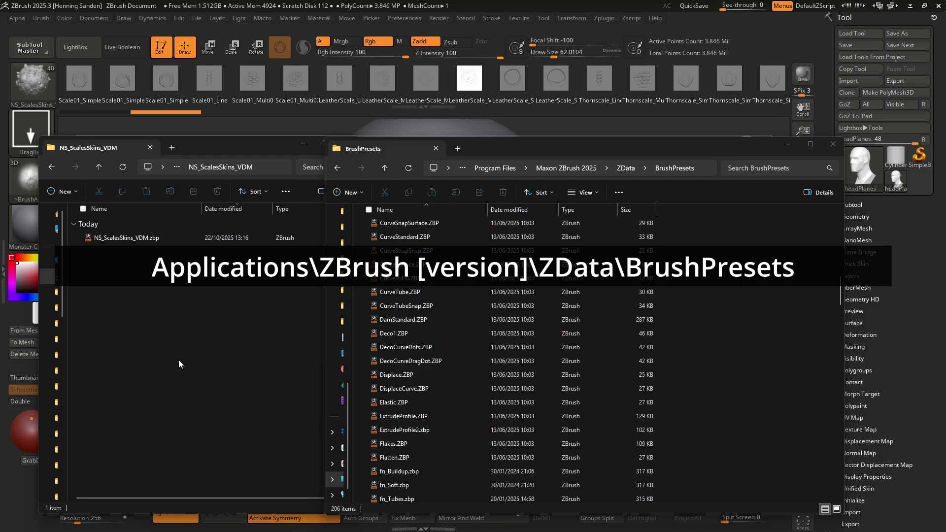
left_click(134, 238)
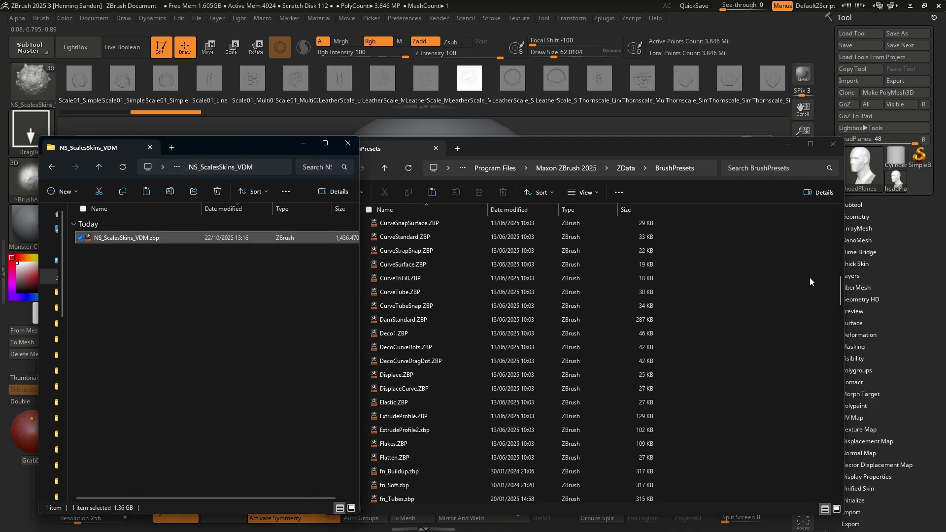
left_click(764, 276)
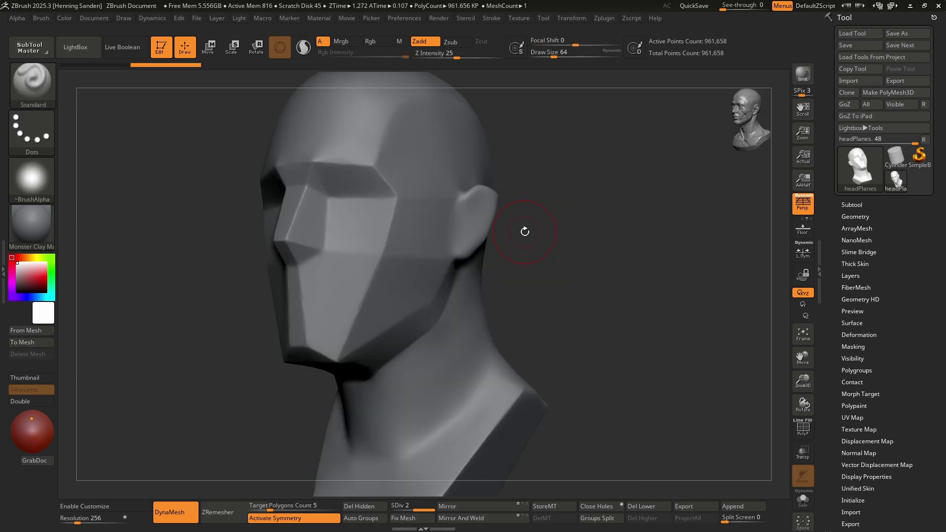
Step: Select the preinstalled NS_ScalesSkins_VDM brush from the sculpting brush palette in ZBrush
key("b")
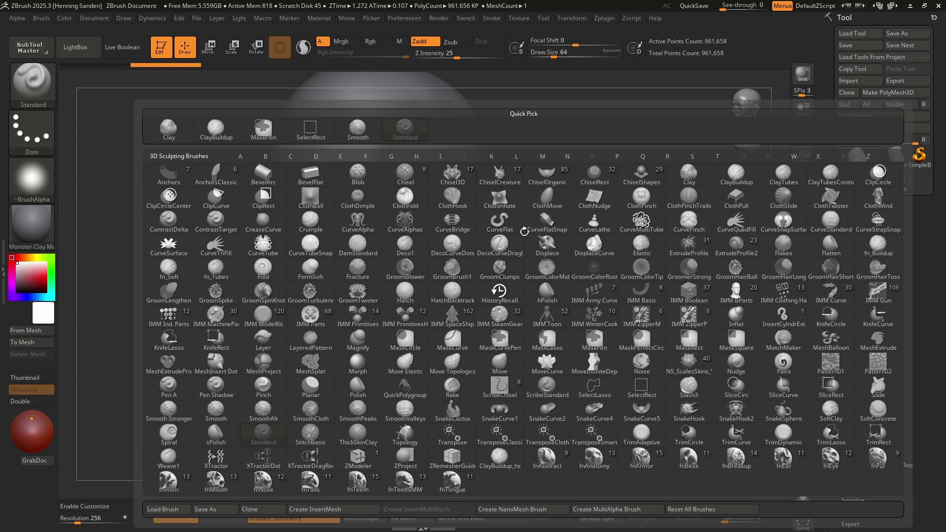
key("n")
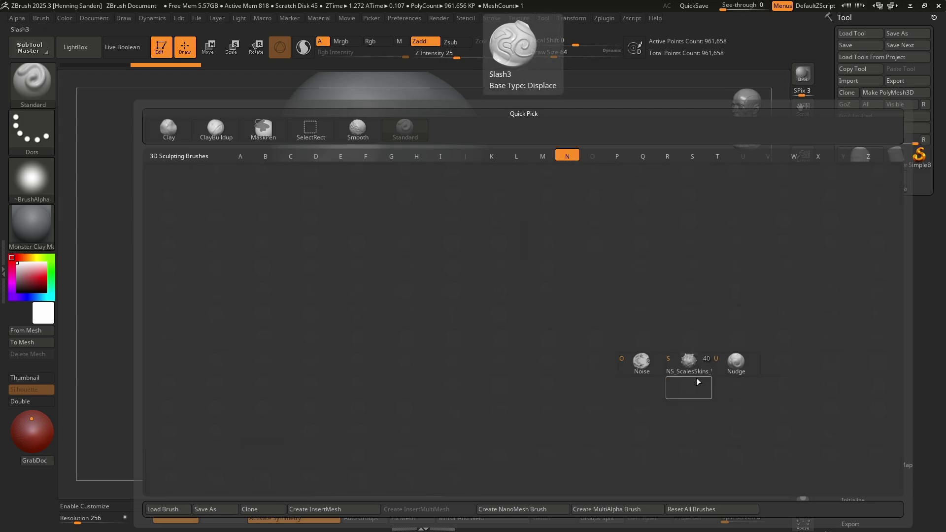
left_click(689, 369)
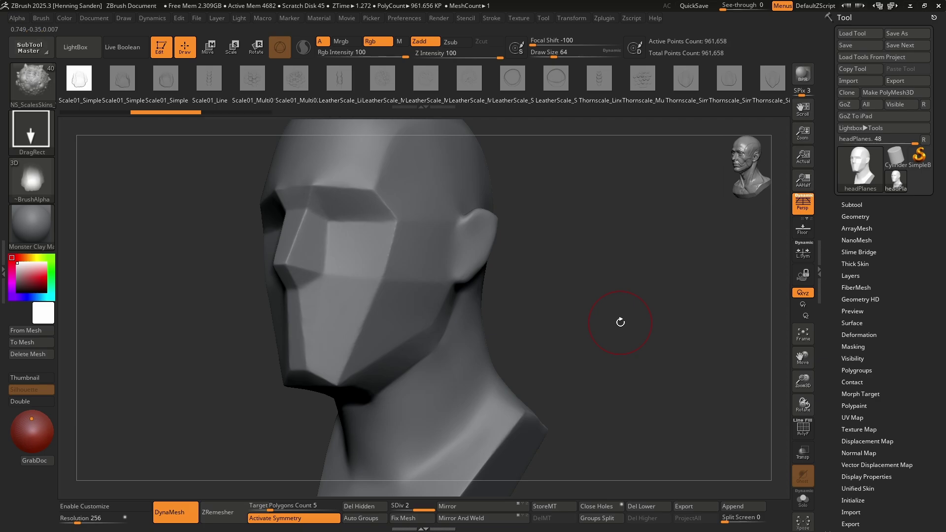
Step: Switch the active sculpting brush to Standard
key("b")
key("s")
key("t")
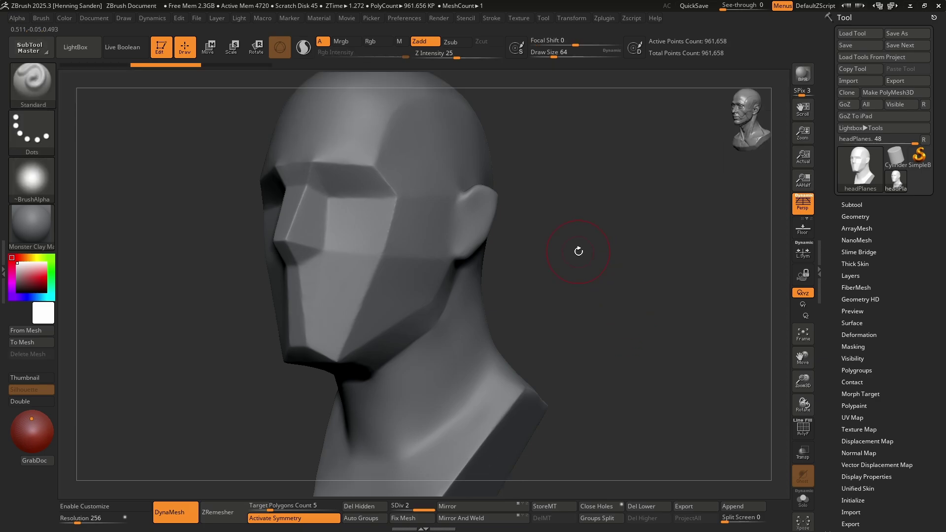
Step: Switch to the install folder in File Explorer and extract NS_ScalesSkins_Alphas.zip to the suggested destination
key("alt+Tab")
right_click(143, 235)
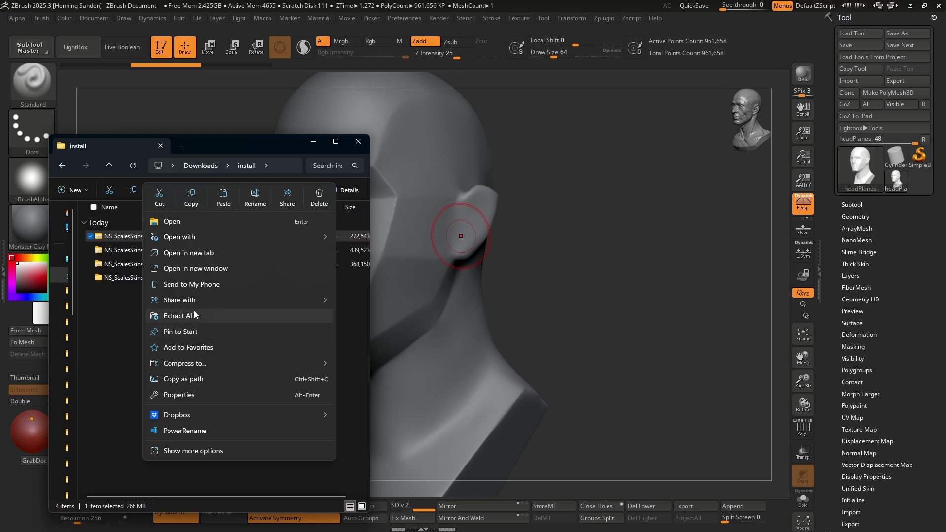
left_click(200, 317)
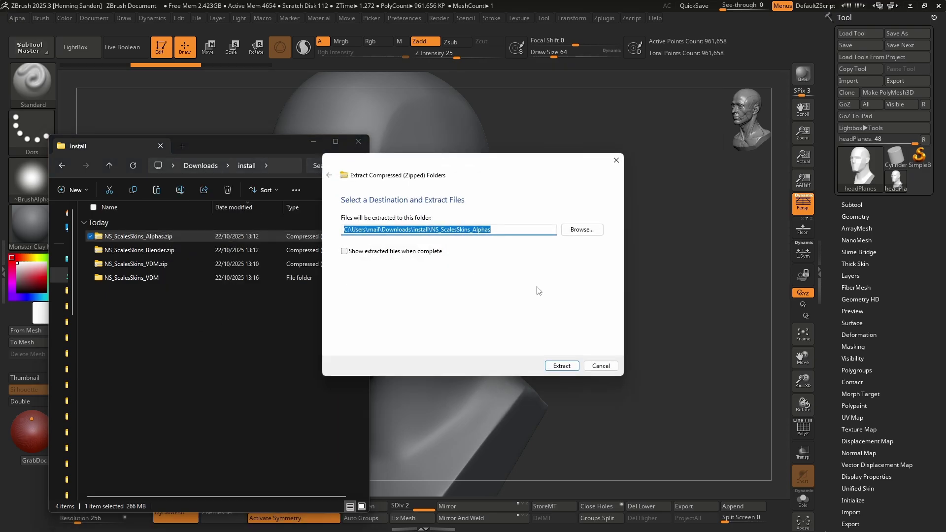
left_click(564, 366)
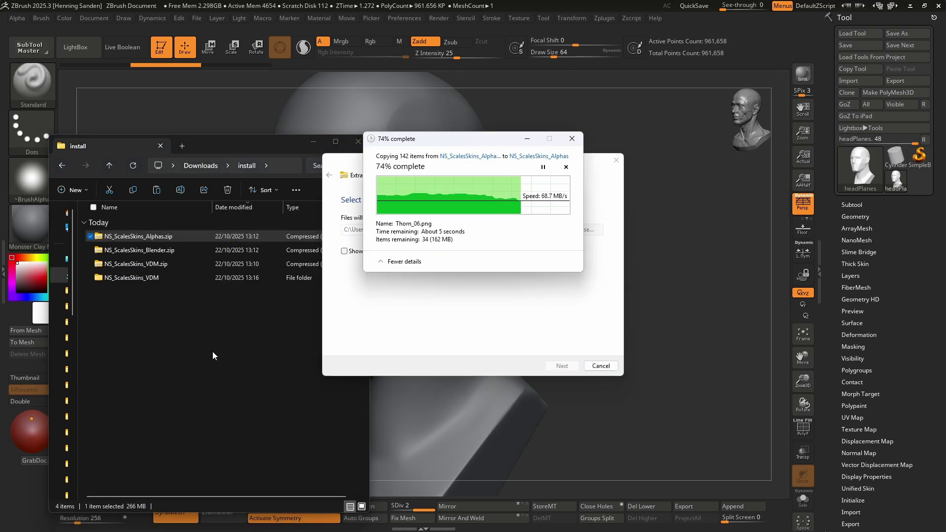
Step: Open the 02_LeatherScales folder inside the extracted NS_ScalesSkins_Alphas folder, and return to ZBrush
double_click(153, 294)
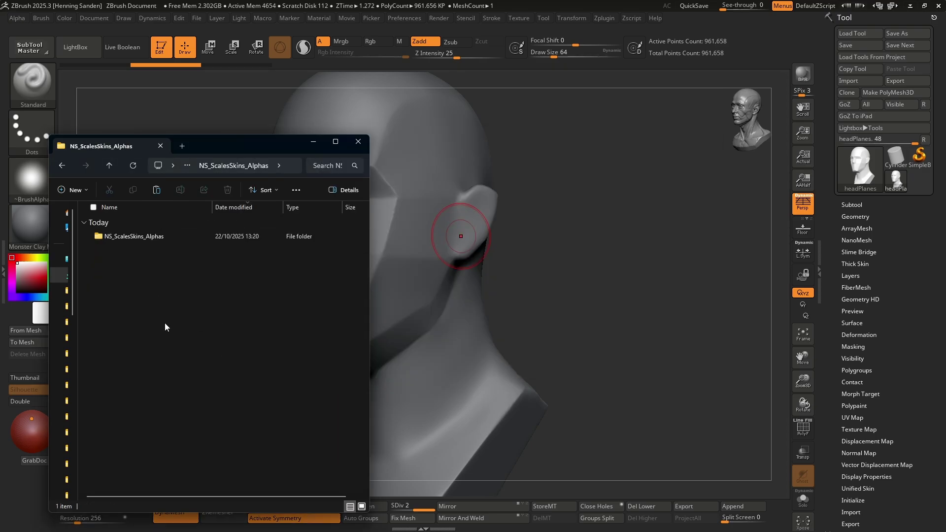
double_click(139, 236)
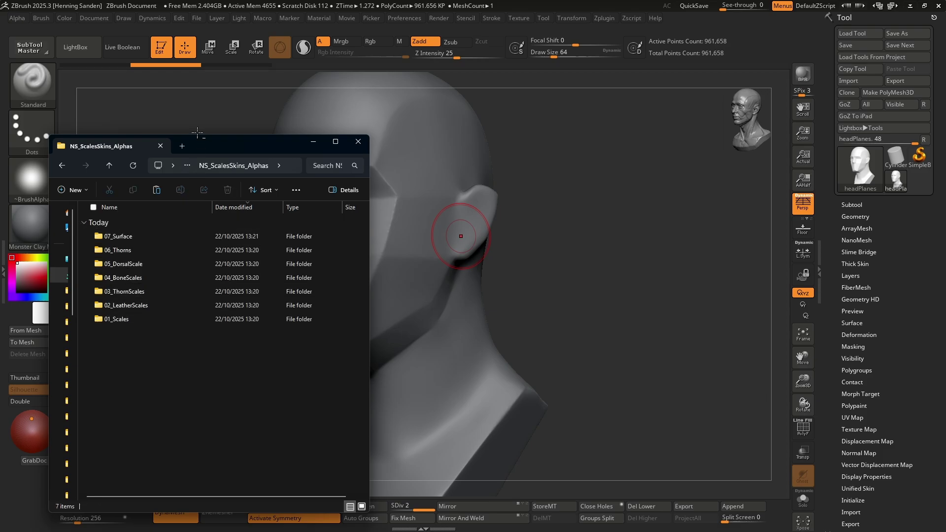
left_click_drag(202, 146, 216, 147)
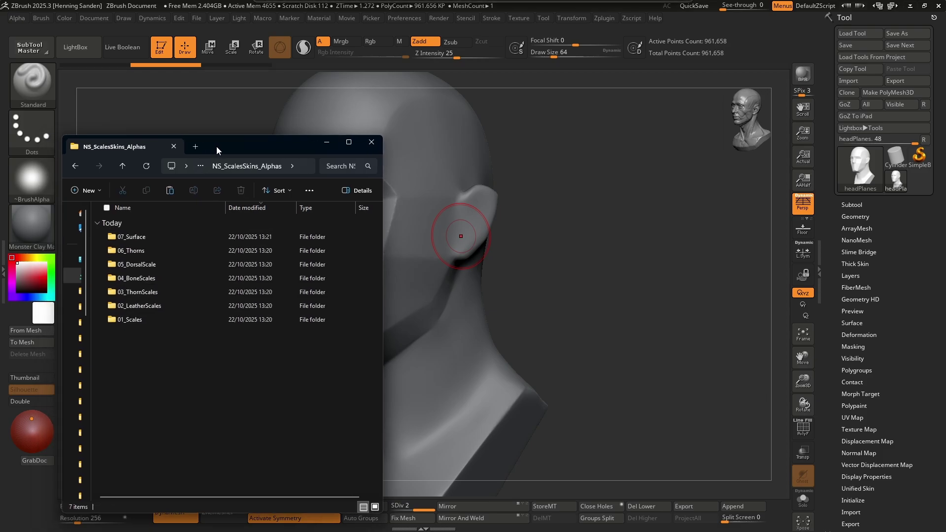
double_click(142, 306)
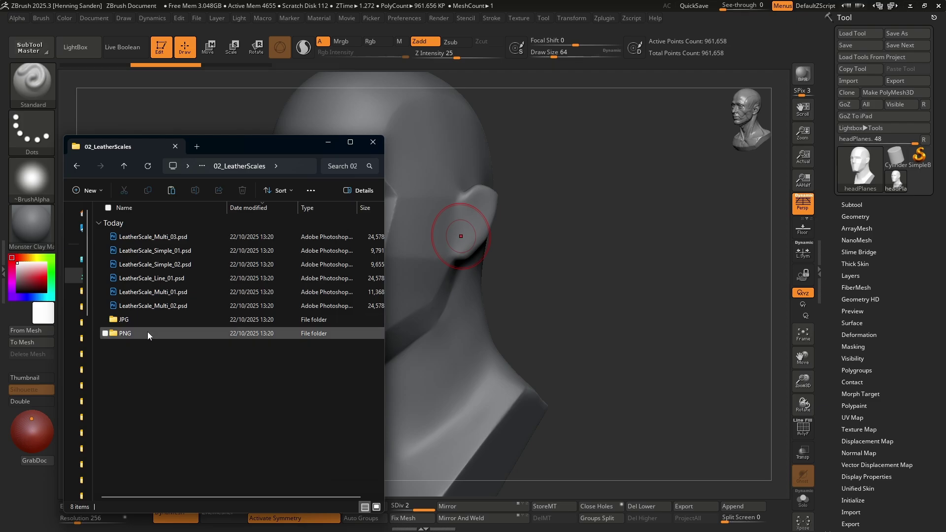
key("F4")
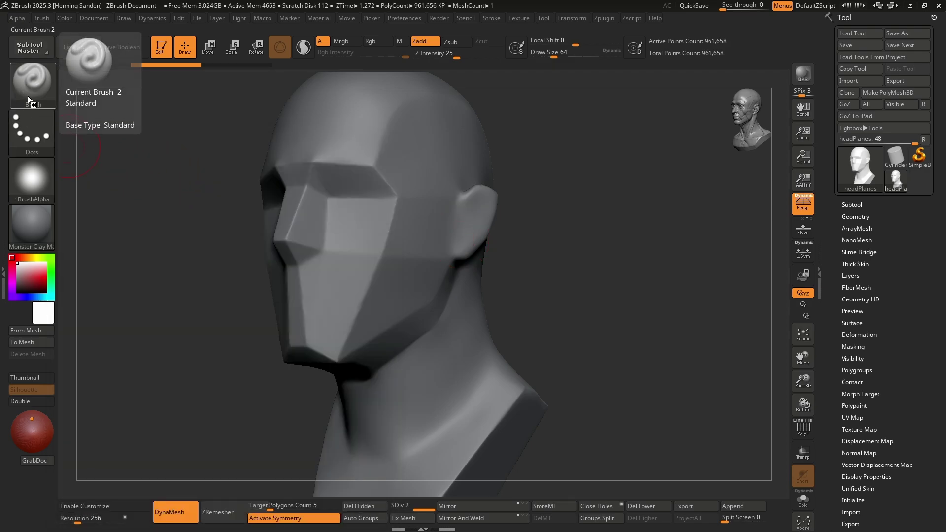
Step: Import LeatherScale_Multi_03.psd from the 02_LeatherScales folder as the brush alpha
mouse_move(52, 186)
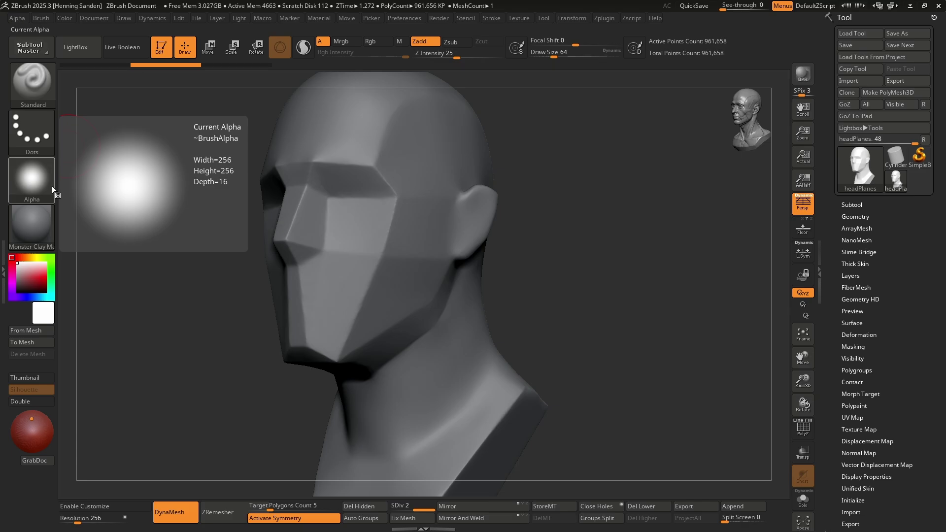
left_click(52, 185)
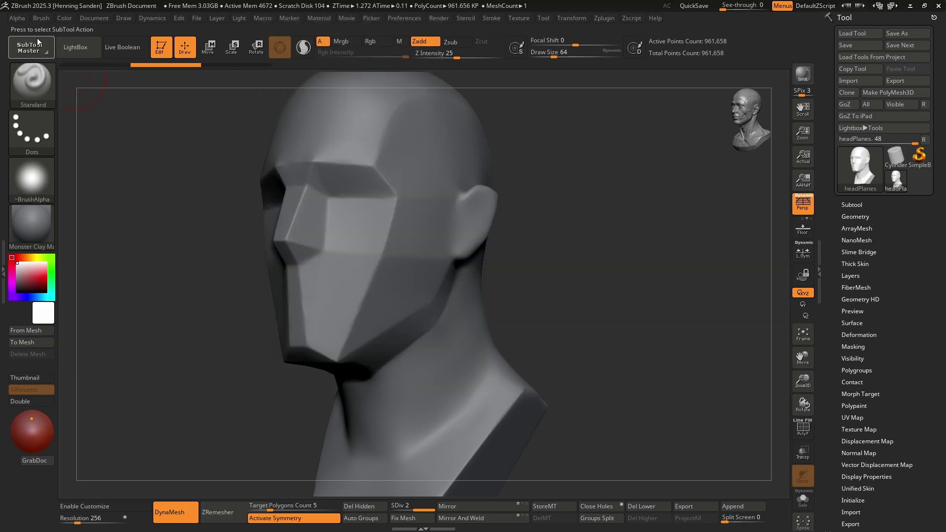
left_click(18, 18)
left_click(29, 41)
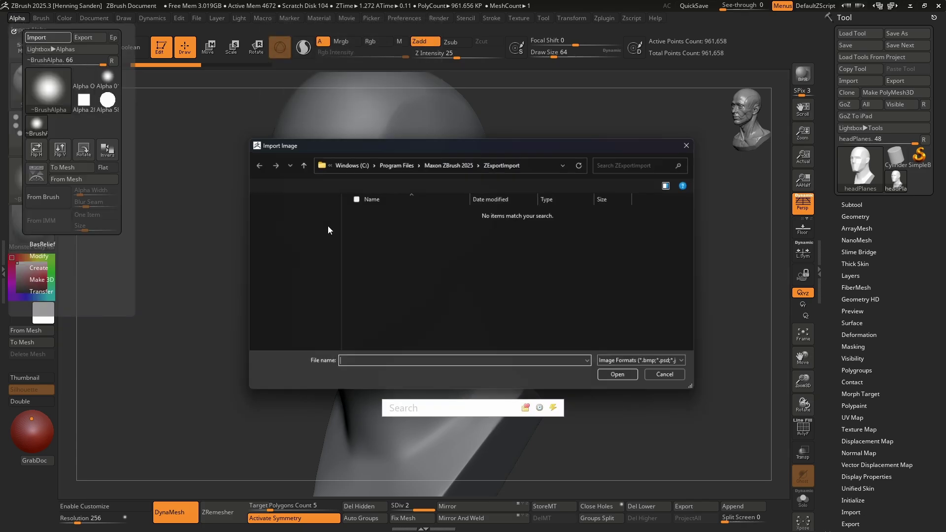
left_click(410, 226)
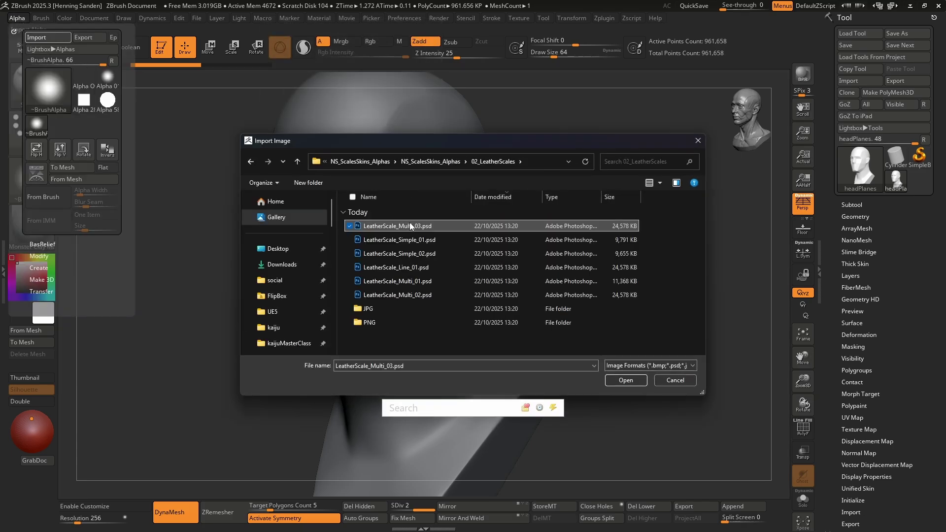
left_click(624, 381)
Step: Try a dotted Standard brush stroke with the leather scale alpha along the head's cheek, and undo it
left_click_drag(403, 265, 415, 204)
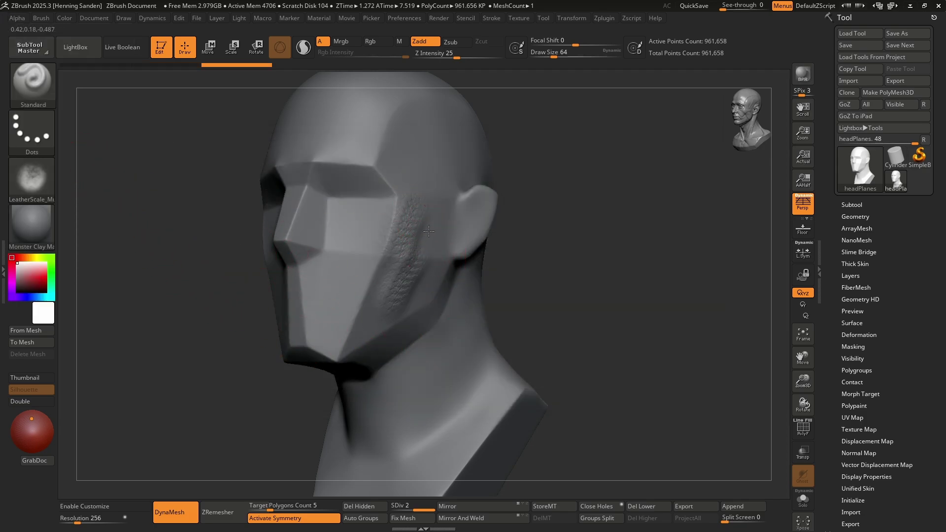
key("ctrl")
key("ctrl+z")
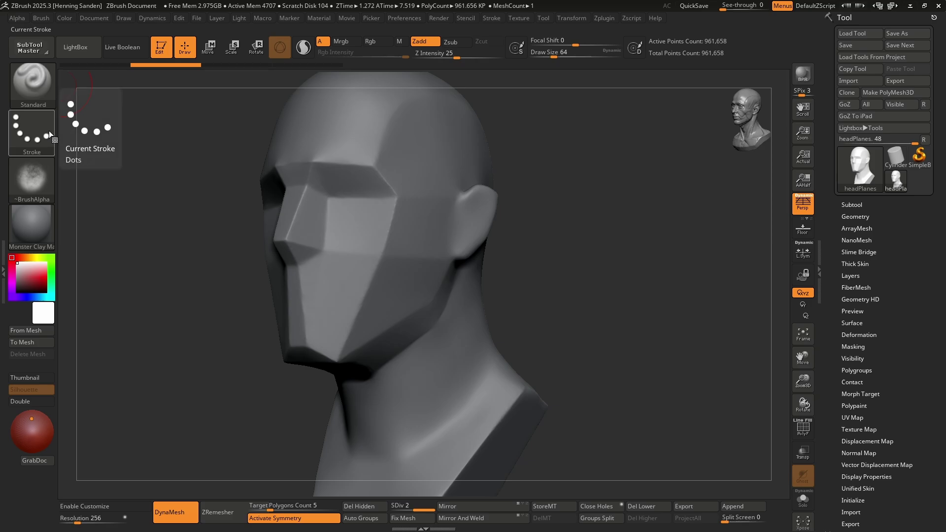
Step: Set the Standard brush's stroke to DragRect, try stamping the leather scale alpha on the head's cheek, and undo the stamps
left_click(49, 131)
left_click(152, 146)
left_click_drag(392, 254, 408, 276)
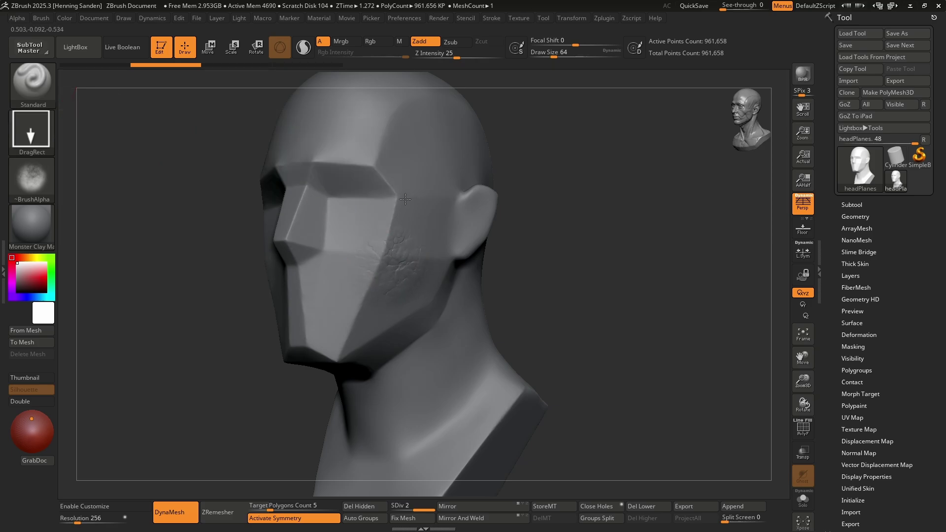
left_click_drag(384, 199, 381, 199)
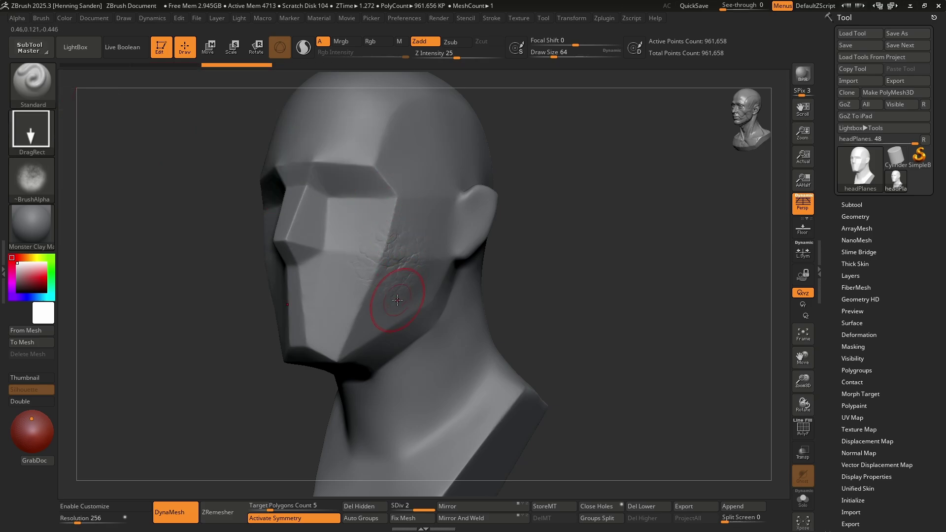
left_click_drag(381, 308, 401, 267)
key("ctrl+z")
key("ctrl+z")
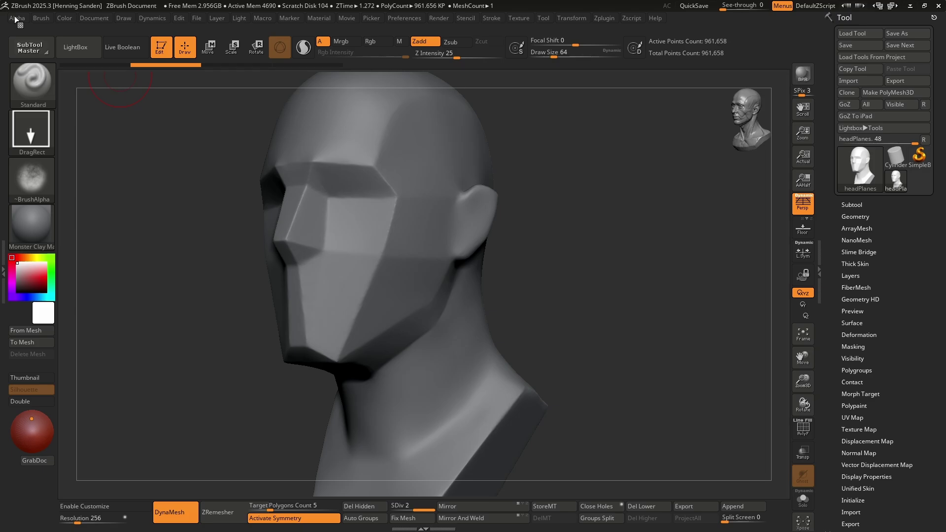
Step: Open the alpha's Modify settings around Mid Value, try another leather scale stamp on the cheek, and undo it
left_click(15, 17)
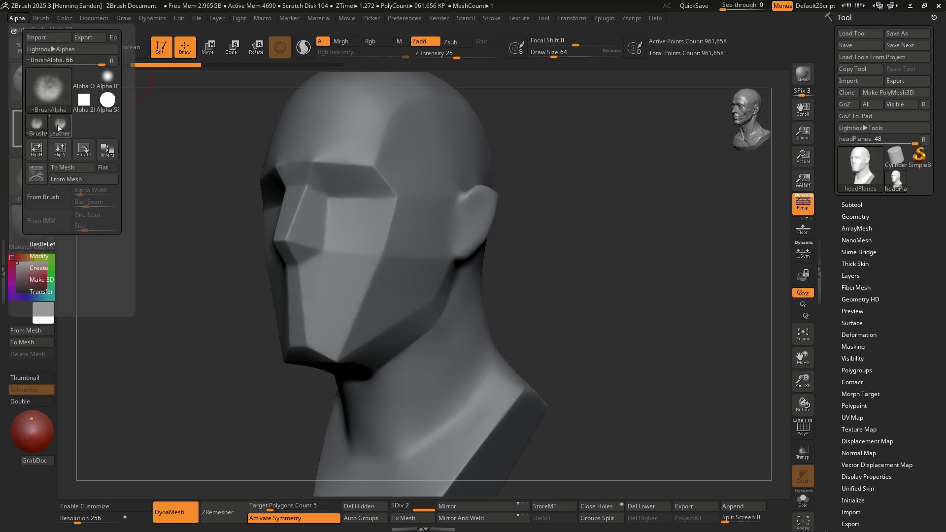
left_click(40, 255)
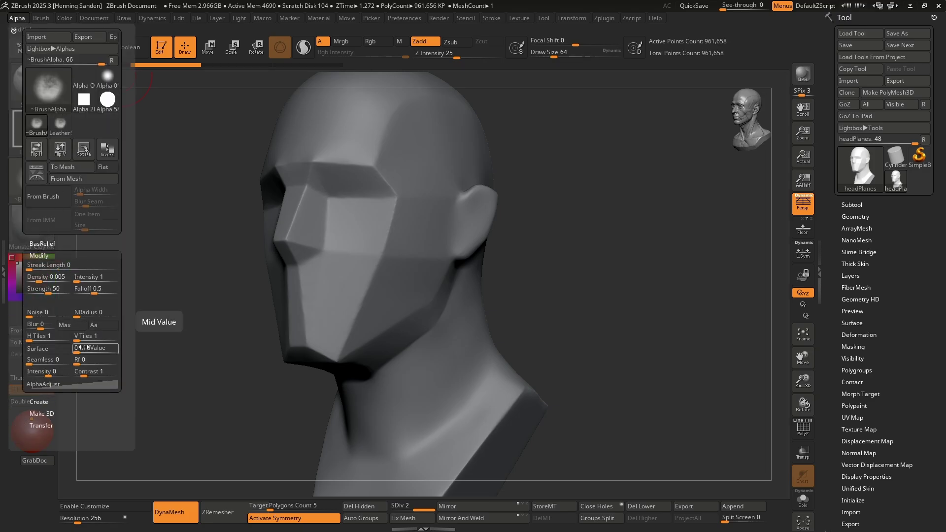
left_click(68, 349)
left_click_drag(383, 280, 422, 222)
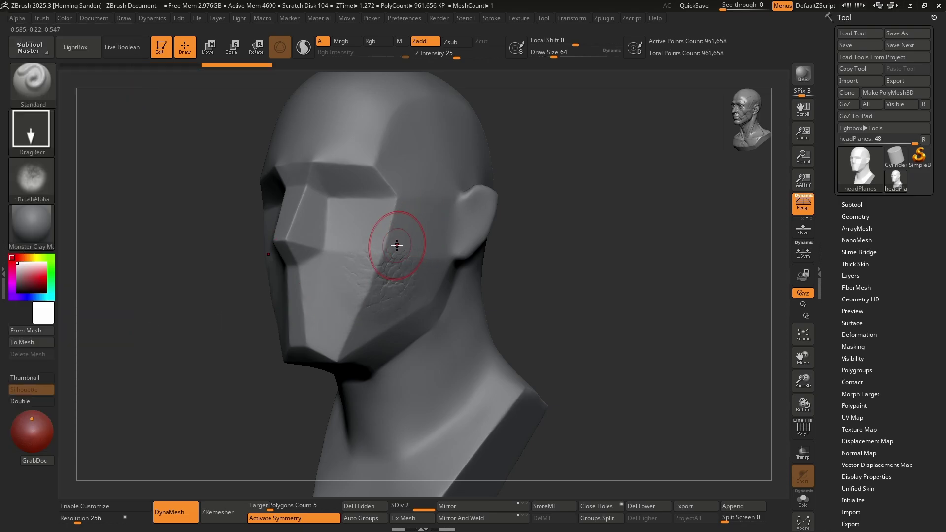
key("ctrl+z")
left_click(25, 16)
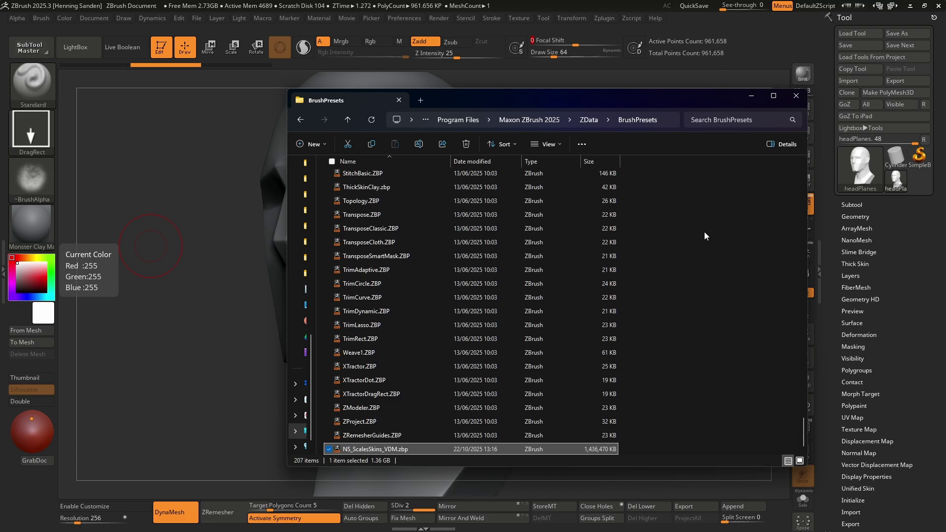
Step: Copy LeatherScale_Multi_01.psd from the 02_LeatherScales folder into Maxon ZBrush 2025\ZAlphas in File Explorer, and return to ZBrush
scroll(702, 227, "up", 20)
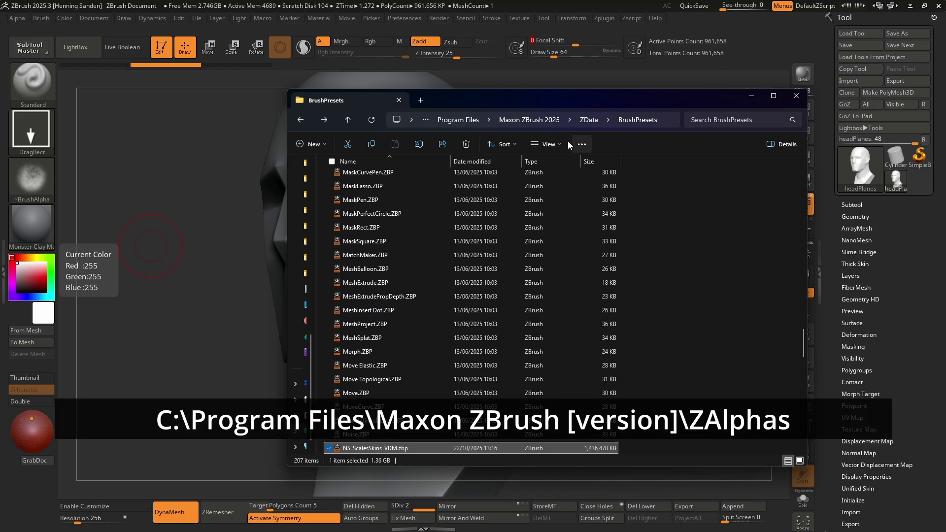
left_click(535, 120)
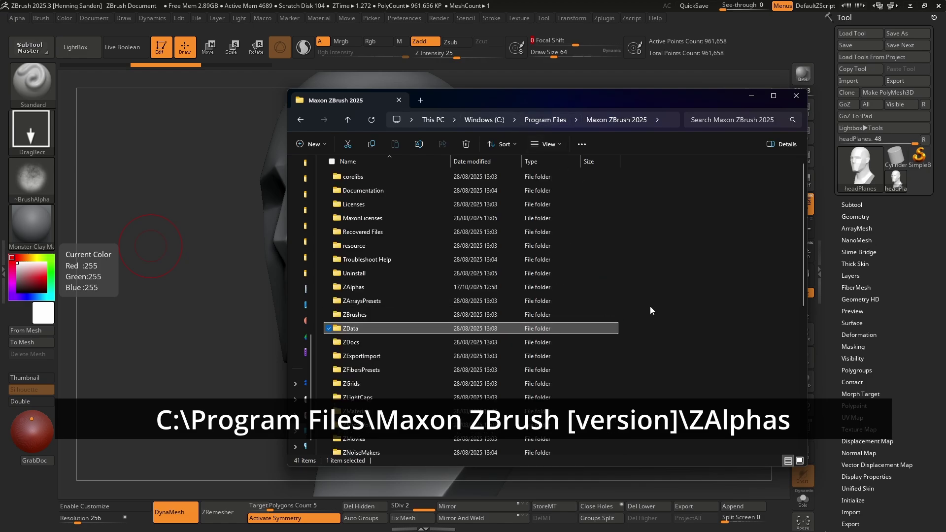
left_click(371, 286)
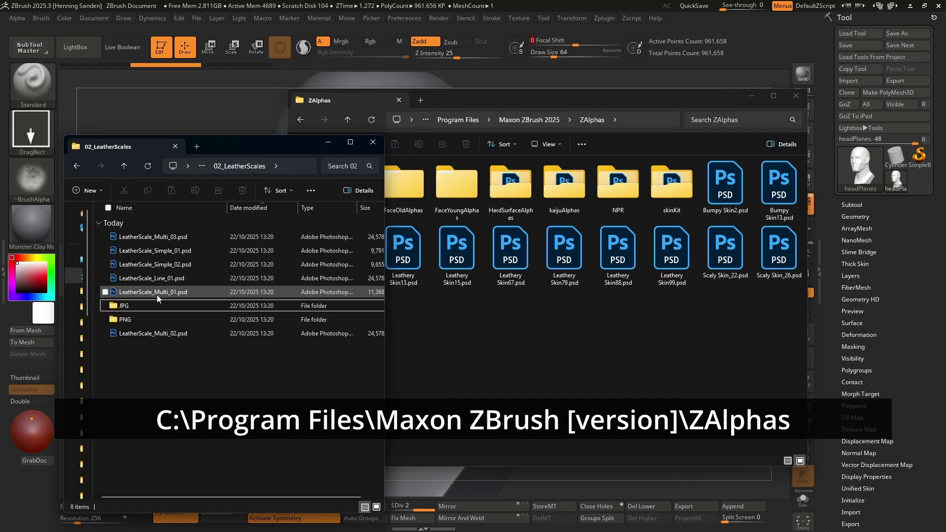
left_click_drag(156, 295, 545, 356)
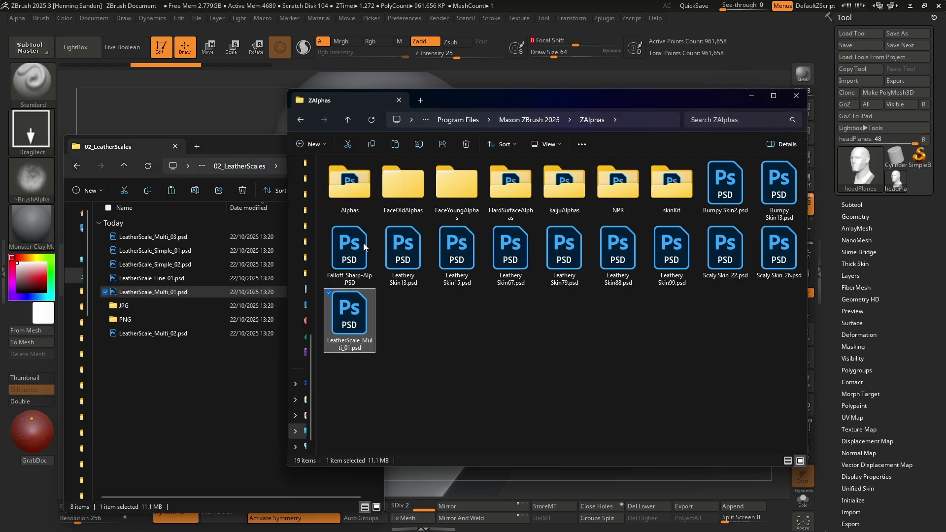
left_click(183, 98)
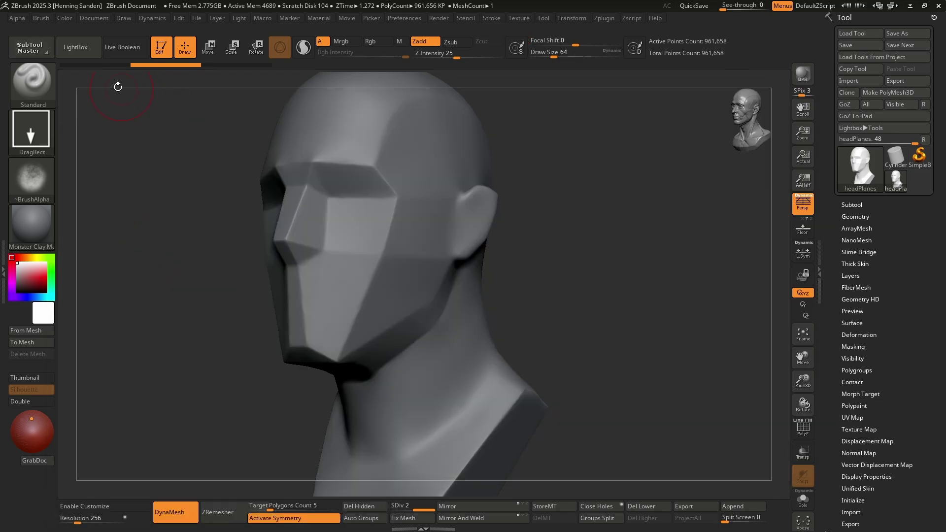
Step: Load LeatherScale_Multi_01.psd from LightBox's alpha library as the brush alpha
left_click(85, 52)
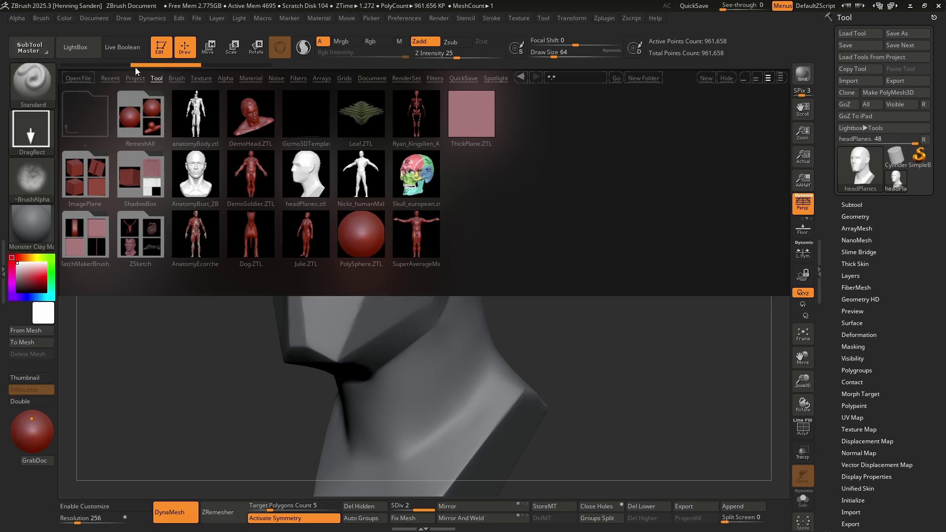
left_click(225, 79)
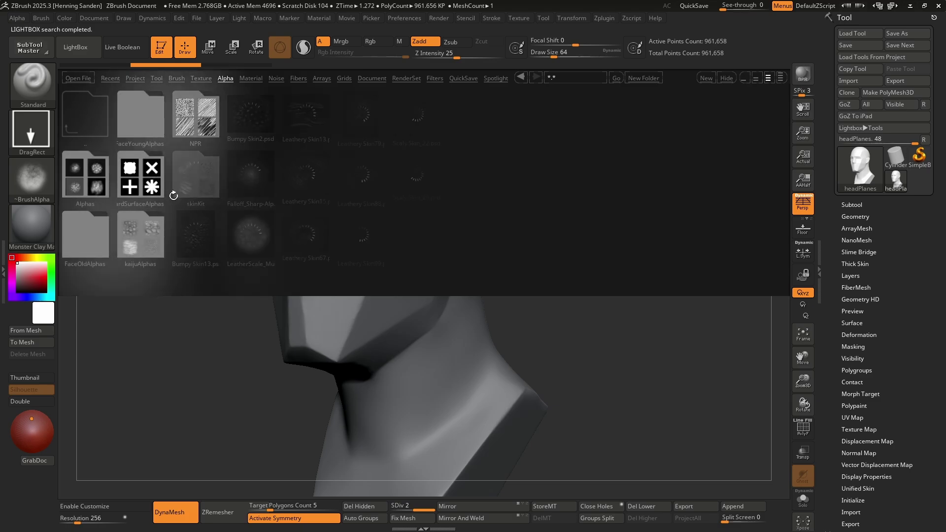
left_click(241, 235)
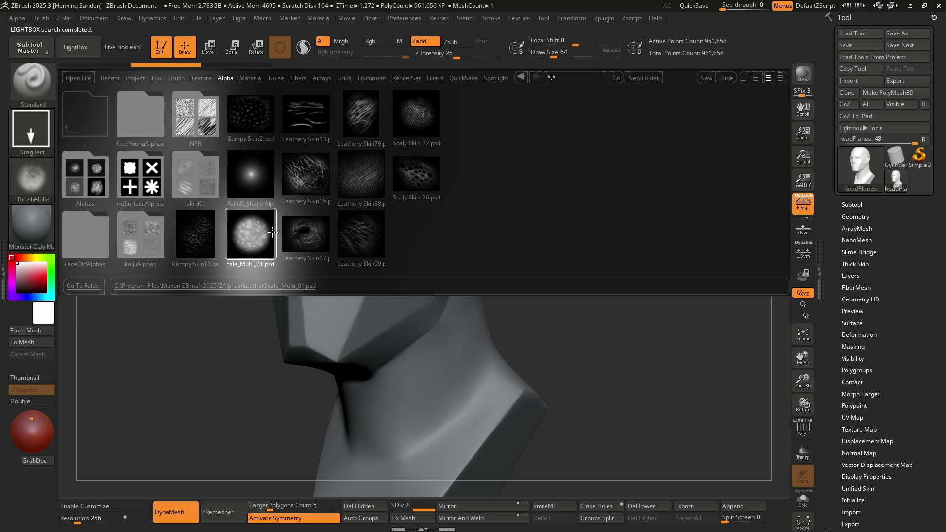
double_click(252, 243)
Step: Stamp the LeatherScale_Multi_01 alpha onto the head's cheek with the Standard brush
left_click_drag(391, 275, 415, 231)
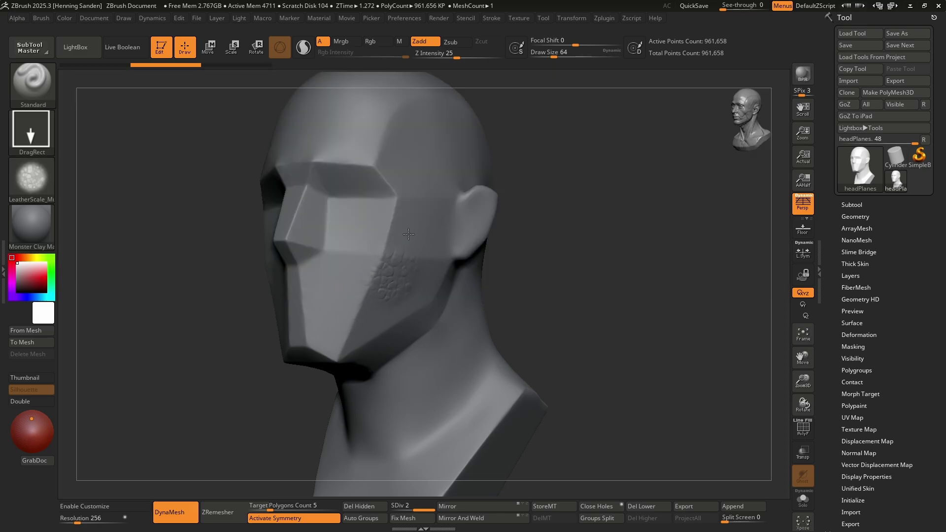
key("u")
left_click_drag(413, 239, 421, 178)
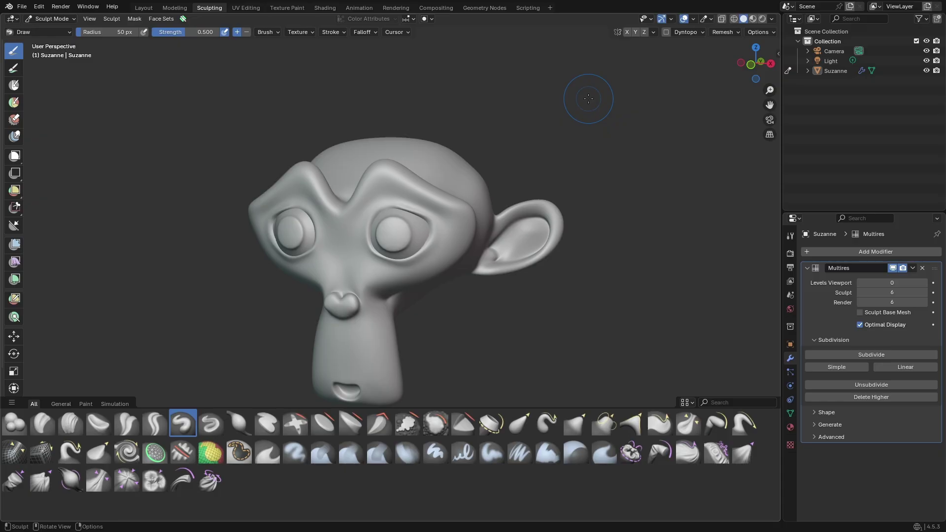
Step: Switch to File Explorer, open the nested NS_ScalesSkins_Blender folder containing the .blend file, and return to Blender
key("alt+Tab")
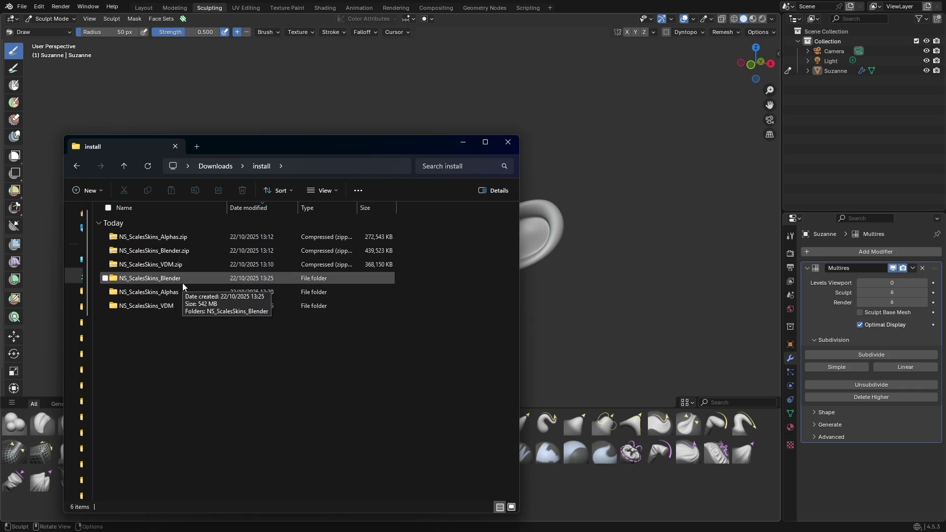
double_click(182, 278)
double_click(182, 241)
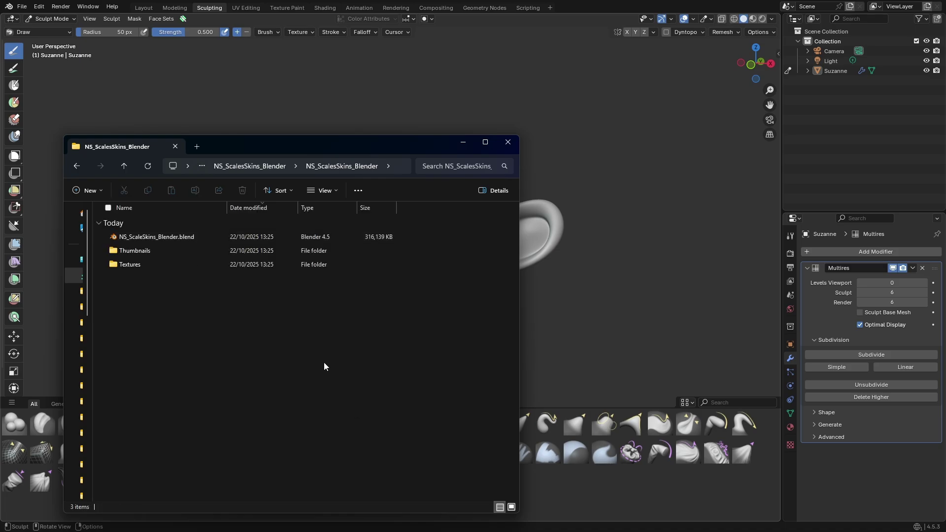
key("F4")
left_click(293, 409)
left_click(163, 105)
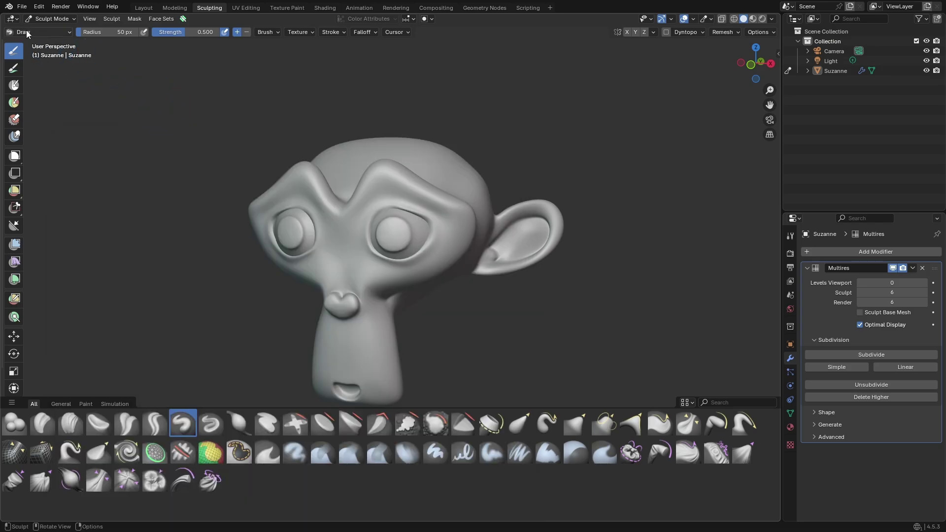
Step: Start an Append from NS_ScaleSkins_Blender.blend and open its Brush folder
left_click(22, 7)
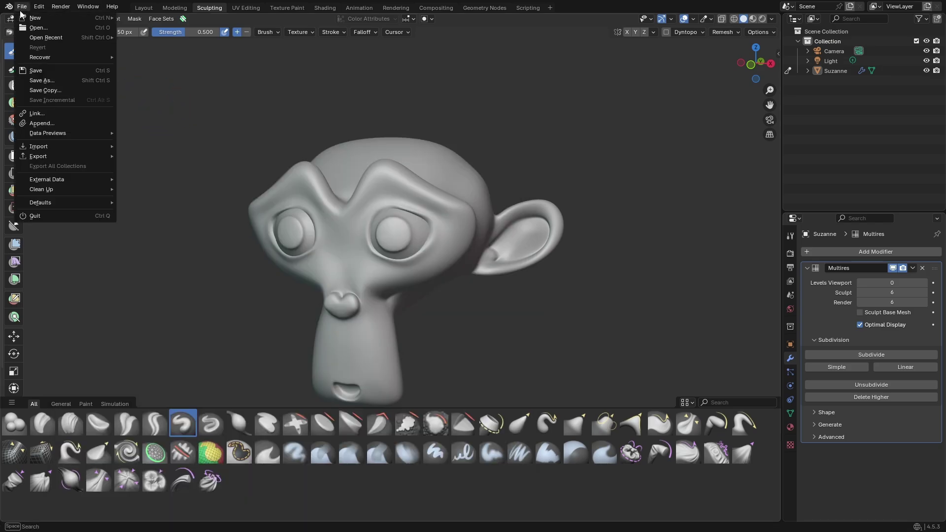
left_click(47, 129)
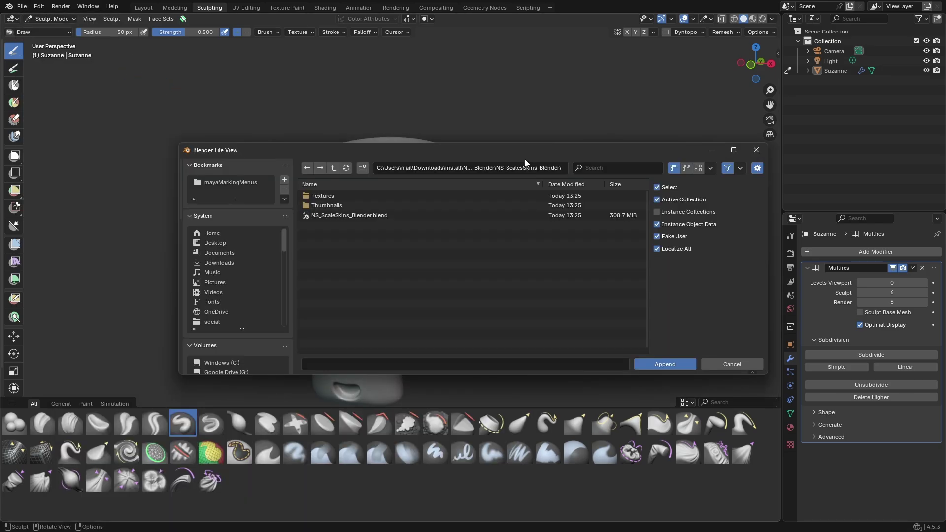
left_click(375, 214)
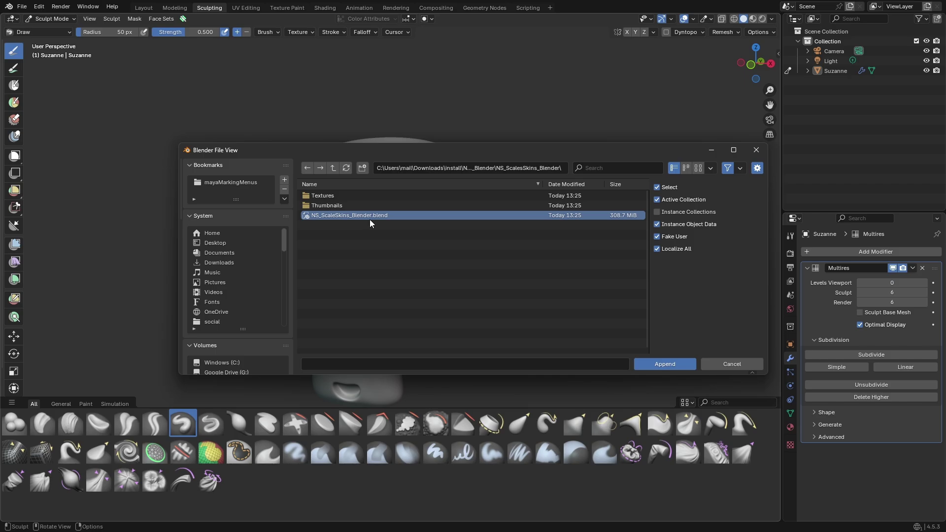
double_click(370, 218)
double_click(331, 200)
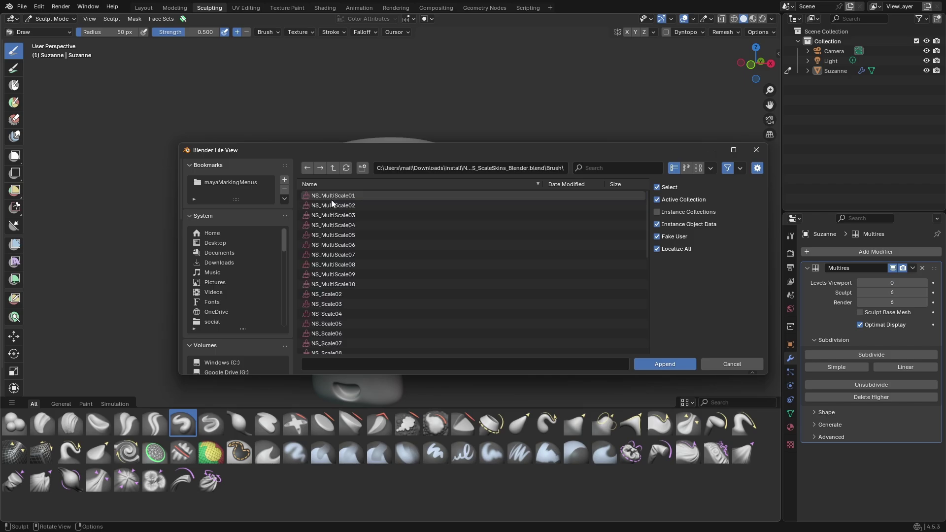
Step: Append the brushes NS_Scale02 through NS_Scale11 to the current file
left_click(331, 199)
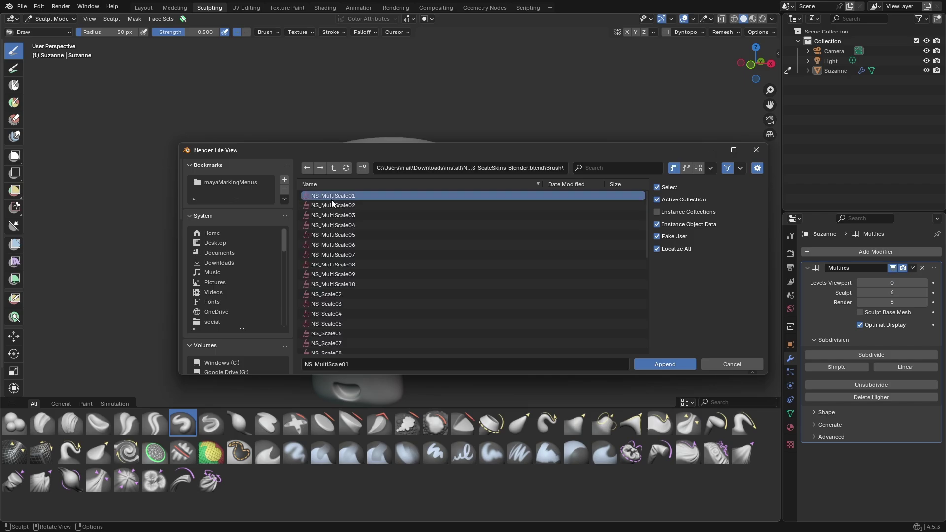
left_click(347, 295)
scroll(340, 306, "down", 2)
left_click(341, 340, "shift")
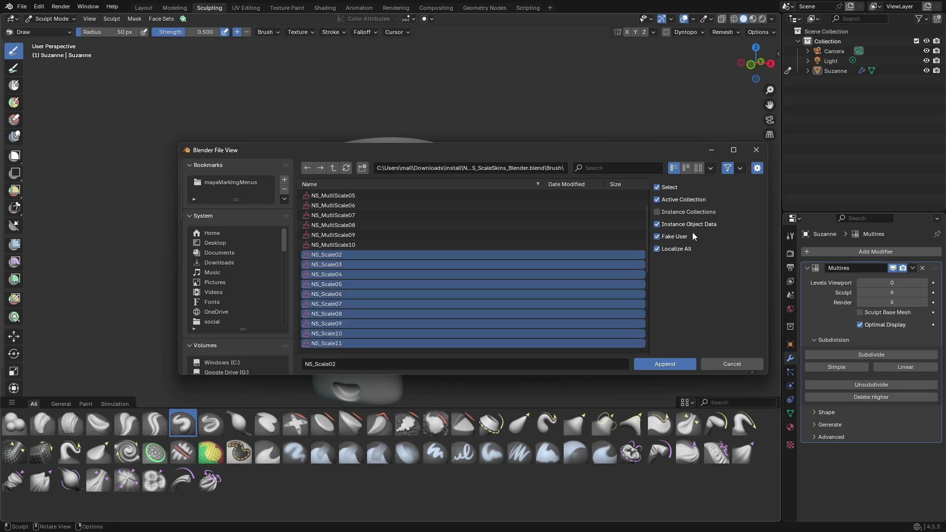
left_click(661, 363)
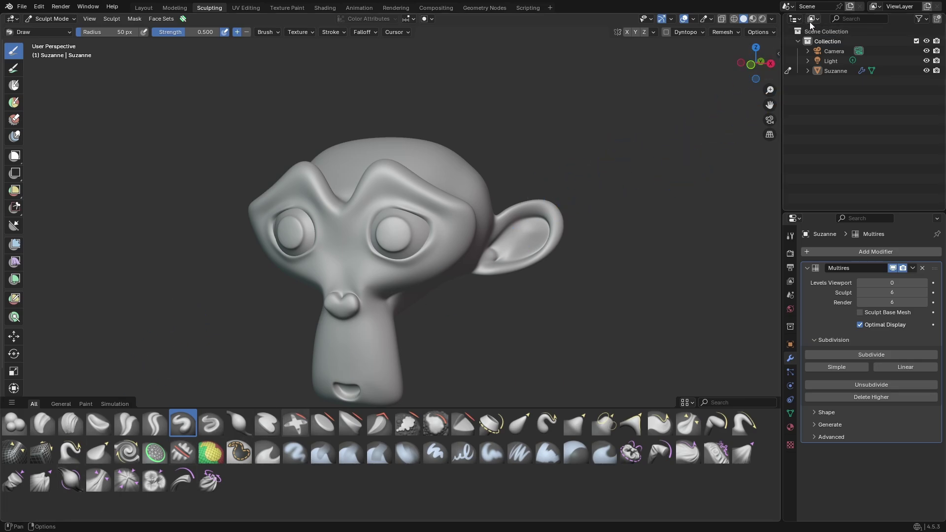
Step: Switch the Outliner to the Blender File display mode and mark the brushes NS_Scale02 through NS_Scale11 as assets
left_click(810, 20)
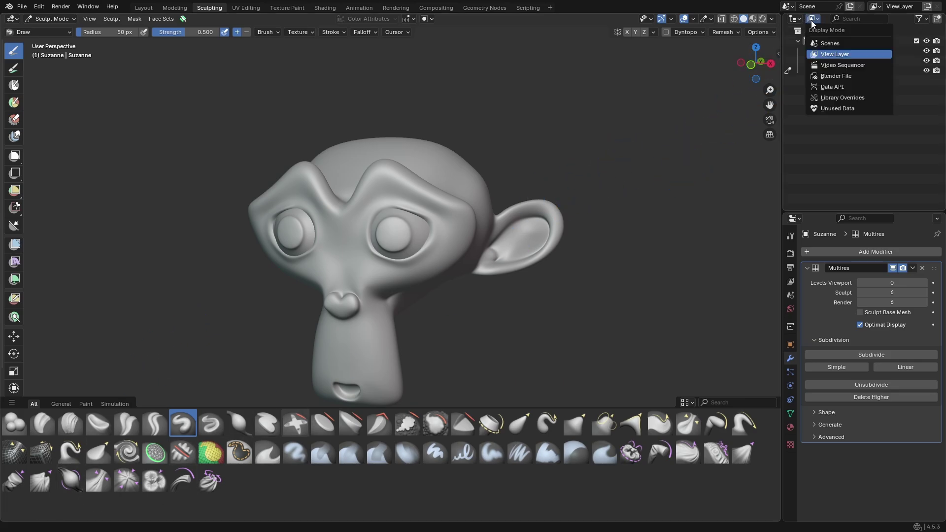
left_click(830, 78)
left_click(833, 52)
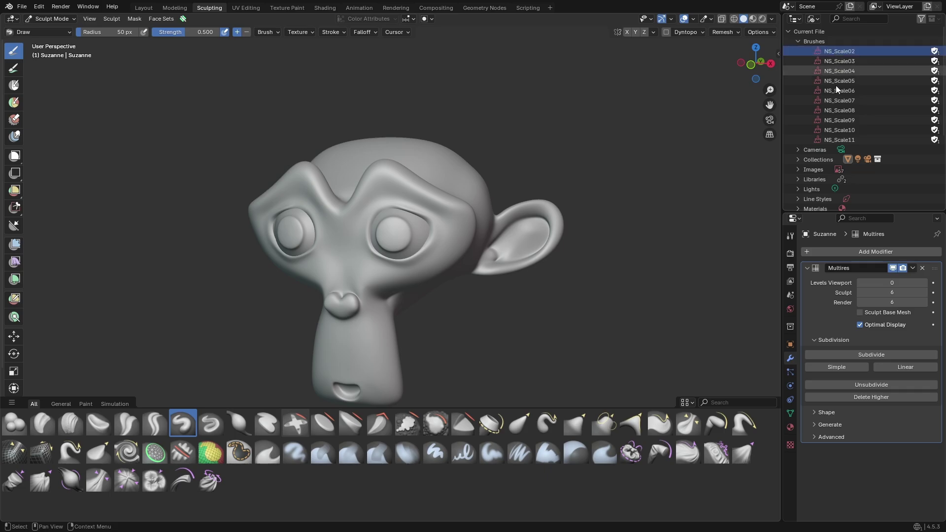
left_click(831, 140, "shift")
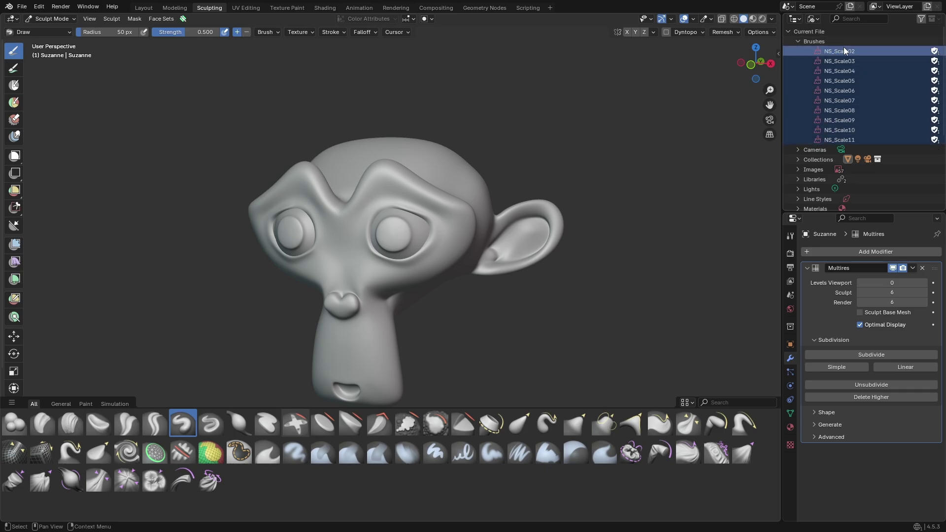
right_click(843, 49)
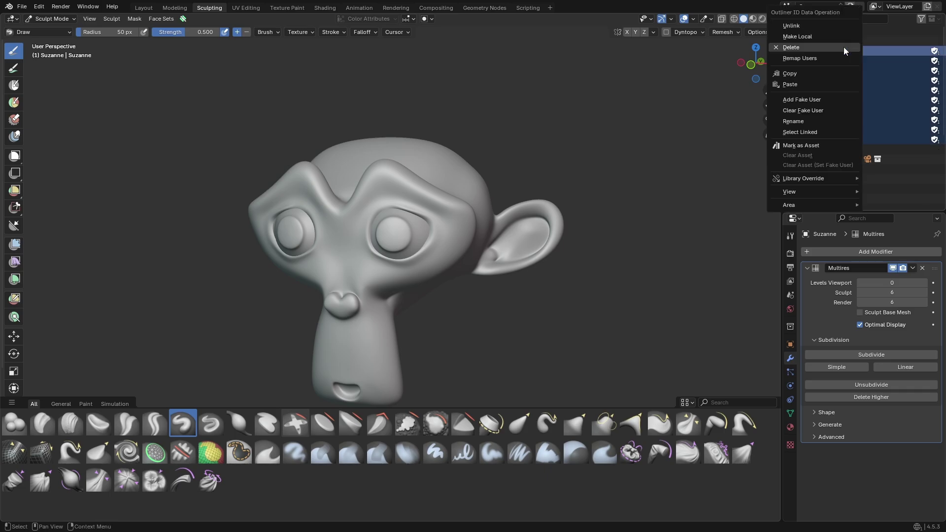
left_click(812, 144)
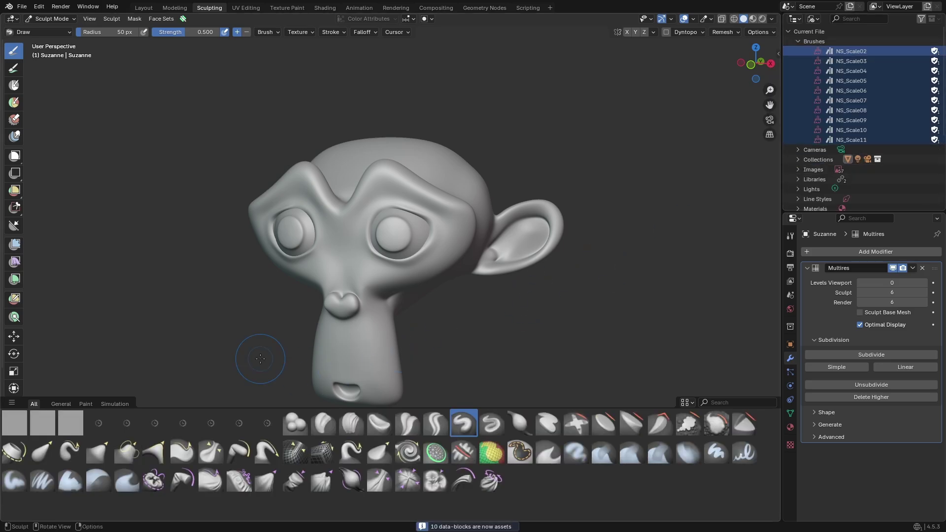
Step: Stamp large scales on the upper side of Suzanne's head, starting with the NS_Scale11 brush and switching to NS_Scale10
left_click(267, 423)
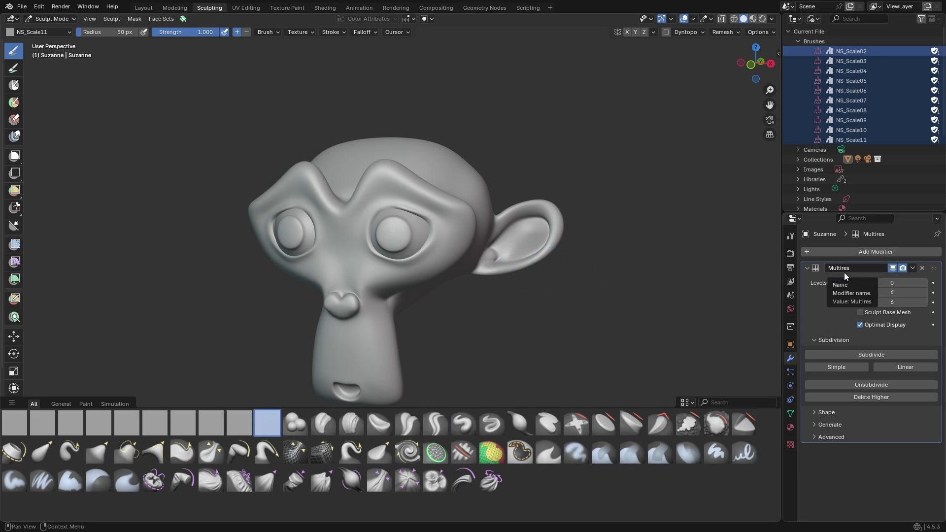
mouse_move(382, 236)
middle_mouse_down()
mouse_move(453, 261)
mouse_move(378, 263)
middle_mouse_up()
scroll(374, 232, "up", 3)
left_click_drag(405, 213, 437, 146)
left_click(240, 433)
Step: Stamp an NS_Scale08 scale behind Suzanne's eye and an NS_Scale07 scale in front of the ear
left_click(183, 422)
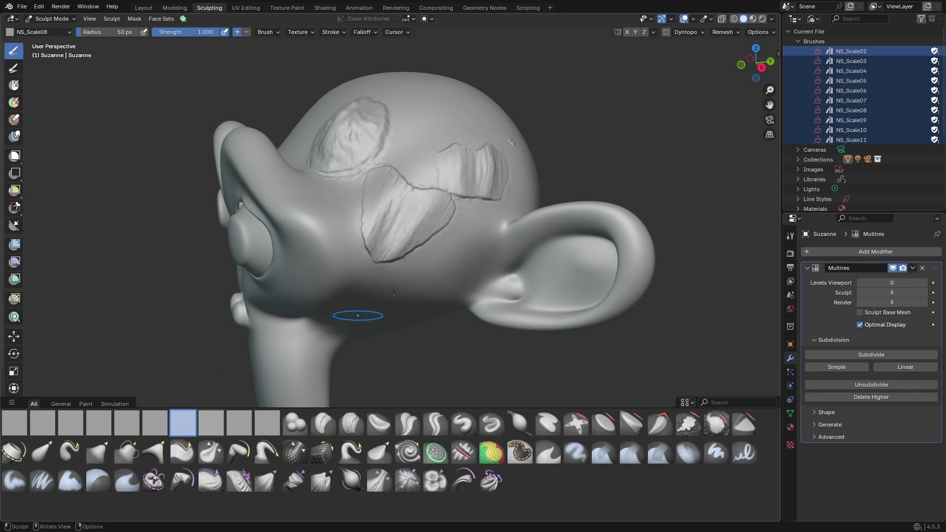
left_click_drag(332, 254, 335, 202)
left_click(154, 423)
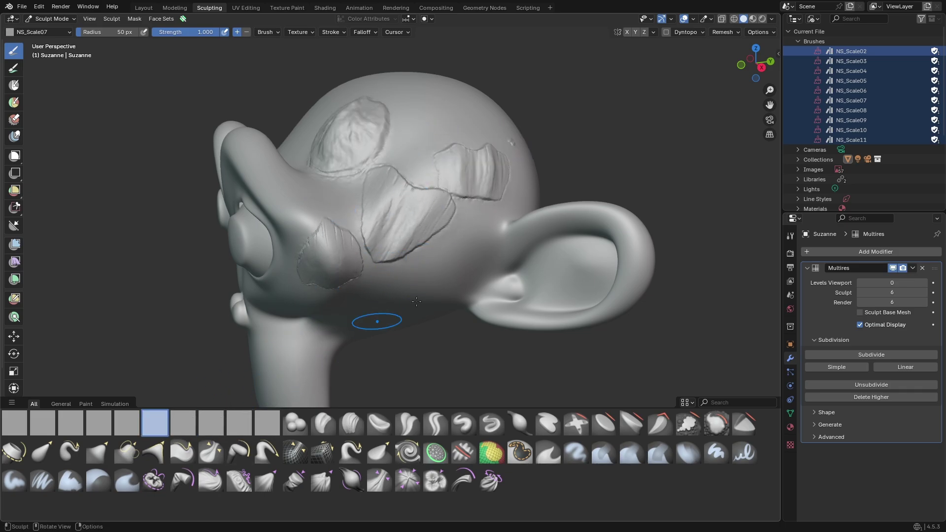
mouse_move(436, 273)
left_mouse_down()
mouse_move(466, 215)
mouse_move(460, 226)
left_mouse_up()
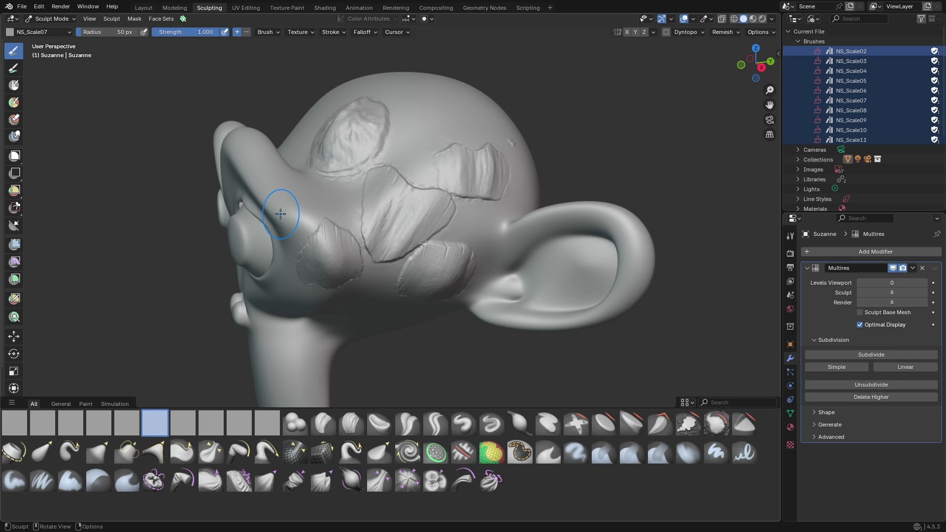
Step: Save the current file as the default startup file
left_click(21, 6)
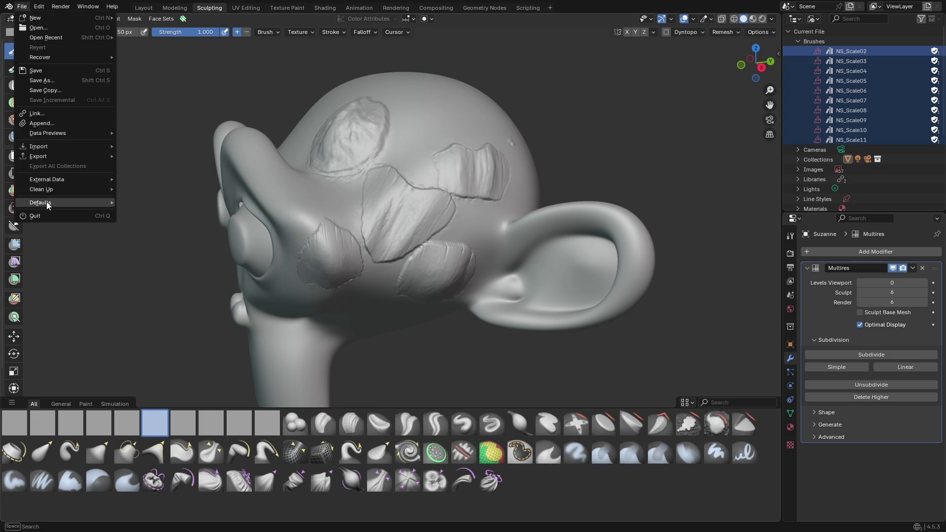
mouse_move(48, 205)
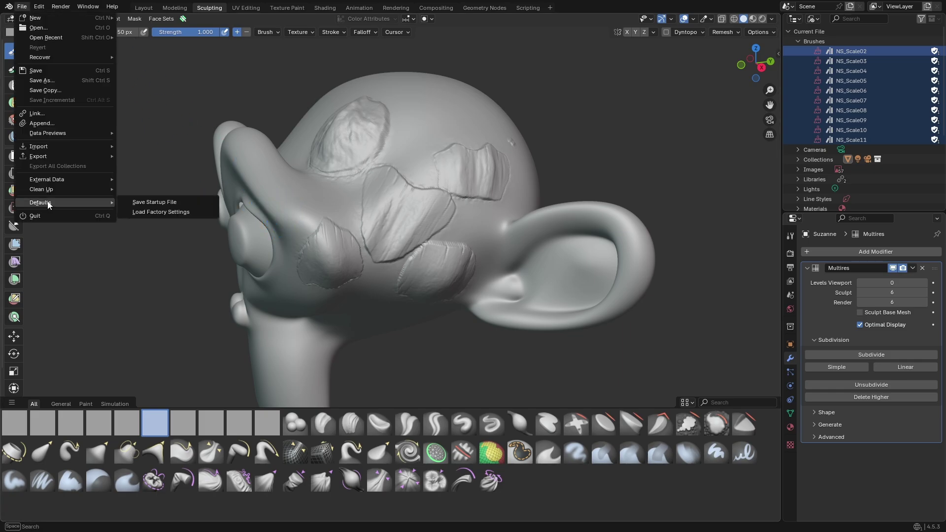
left_click(178, 201)
middle_click_drag(178, 201, 390, 200)
Step: Switch to Object Mode and replace the sculpted Suzanne with a clean, unsculpted Suzanne at Multires level 5
key("ctrl+Tab")
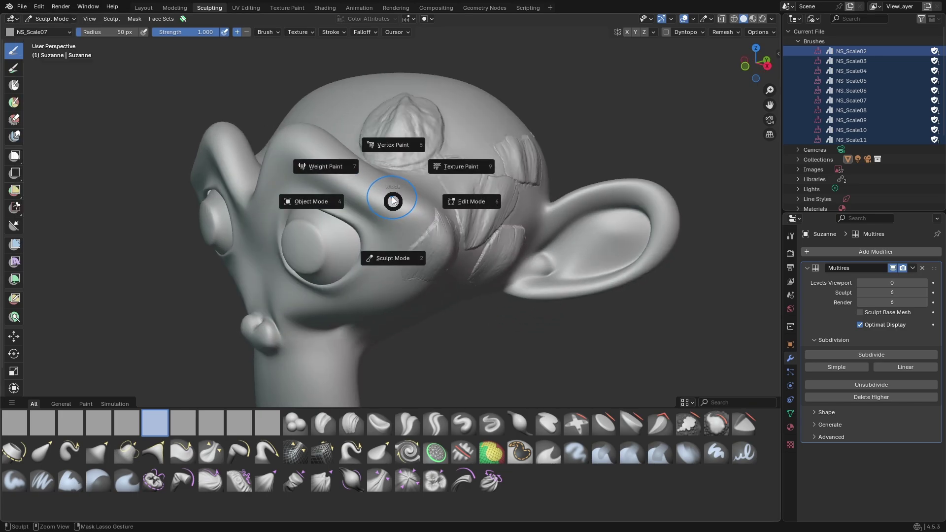
left_click(303, 200)
left_click(409, 216)
key("Delete")
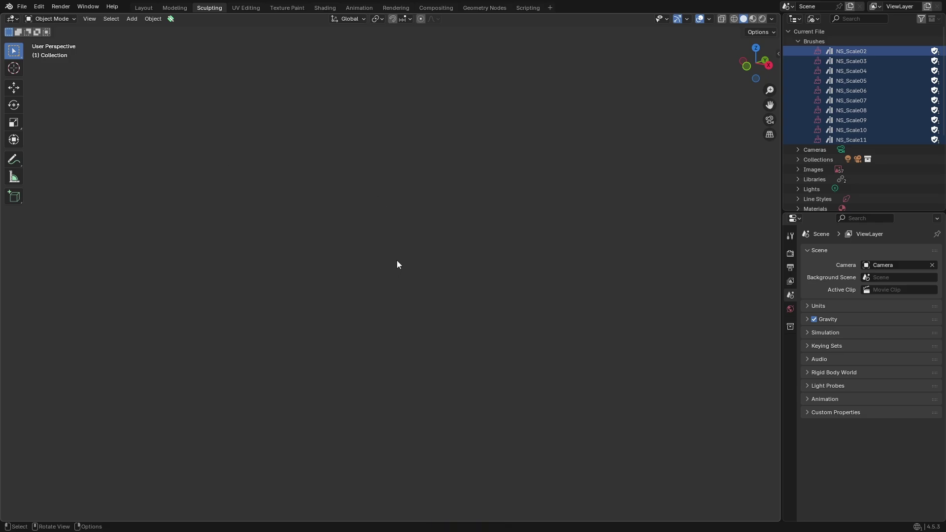
key("ctrl+z")
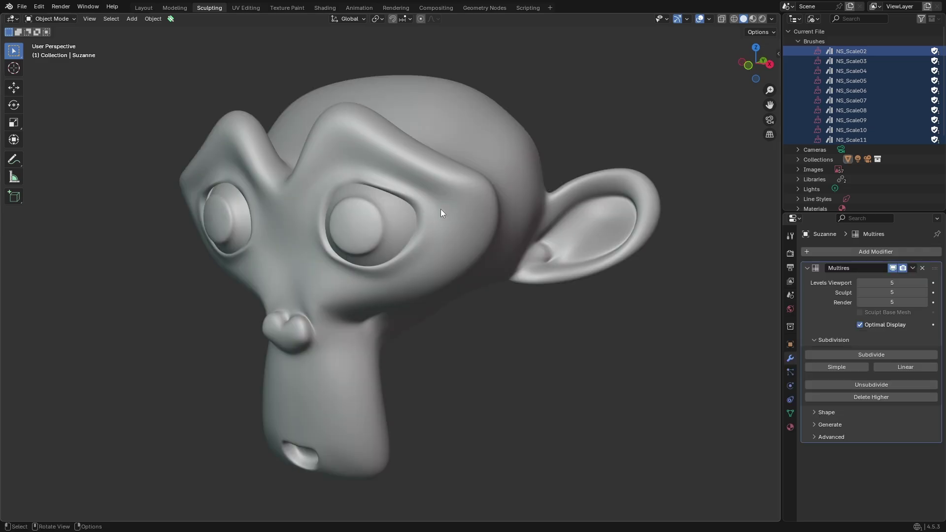
Step: Switch to File Explorer, open the 07_Surface folder inside NS_ScalesSkins_Alphas, and copy its folder path
key("alt+Tab")
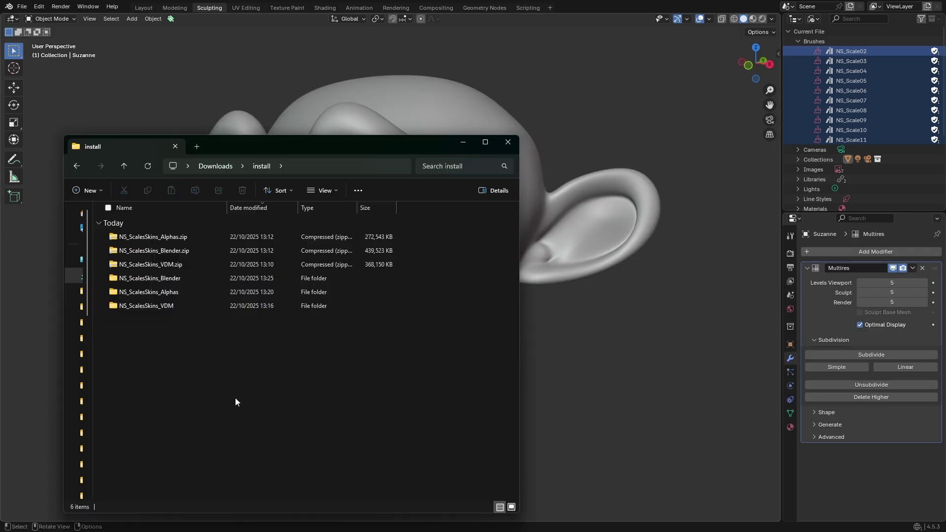
left_click(169, 293)
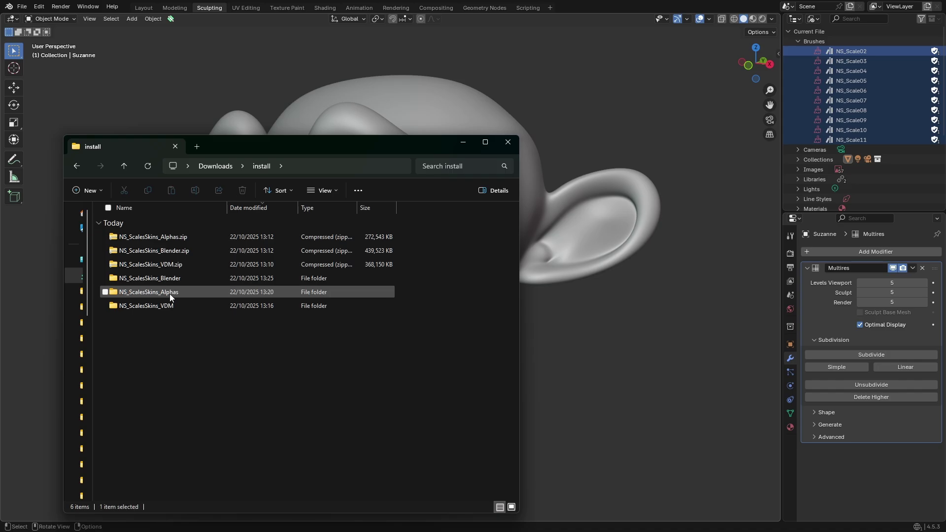
double_click(169, 294)
double_click(153, 240)
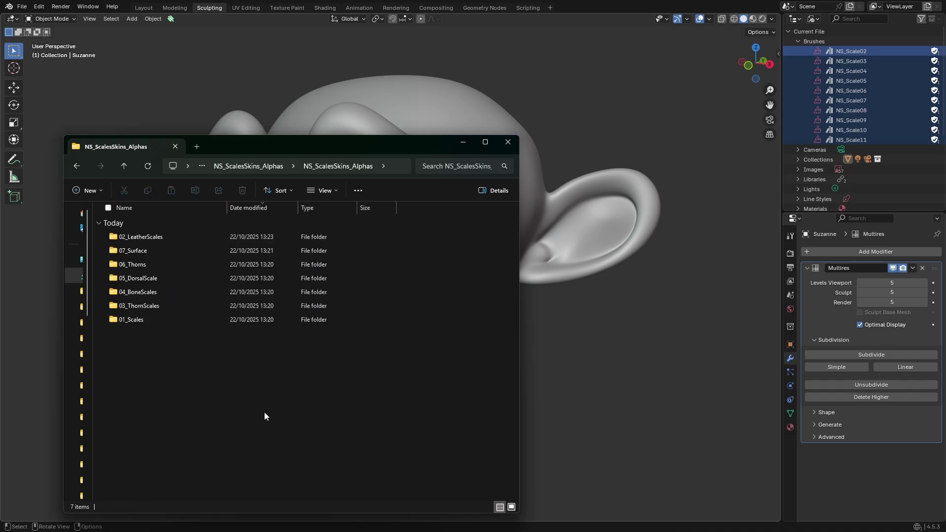
double_click(145, 252)
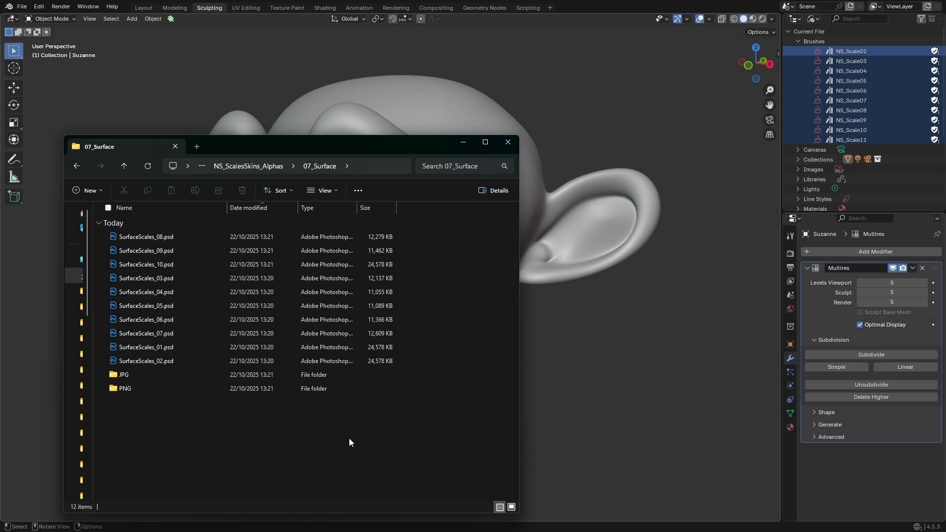
key("F4")
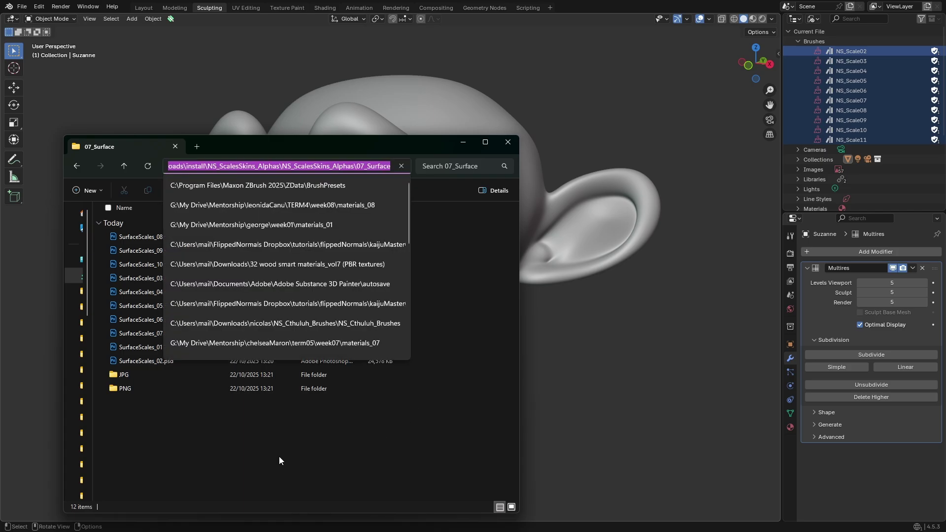
left_click(233, 118)
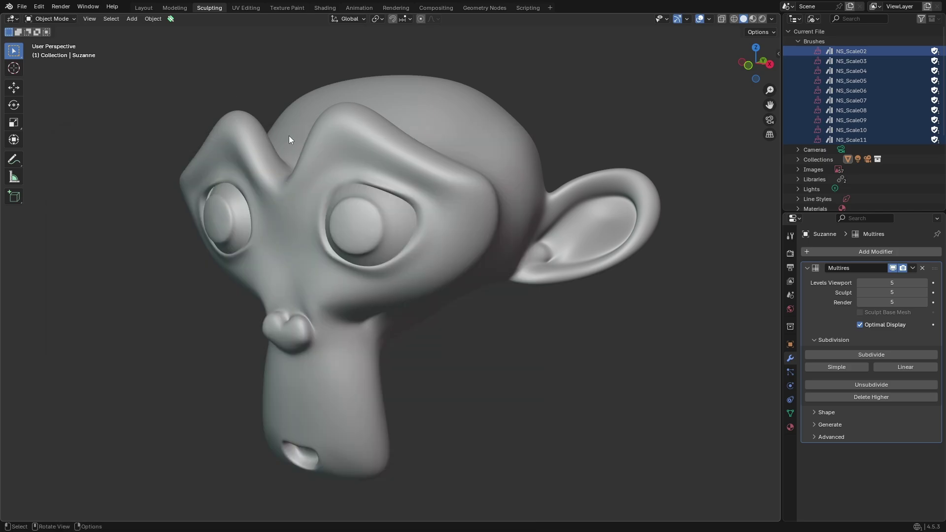
Step: Put the clean Suzanne into Sculpt Mode and choose the Draw brush
left_click(335, 176)
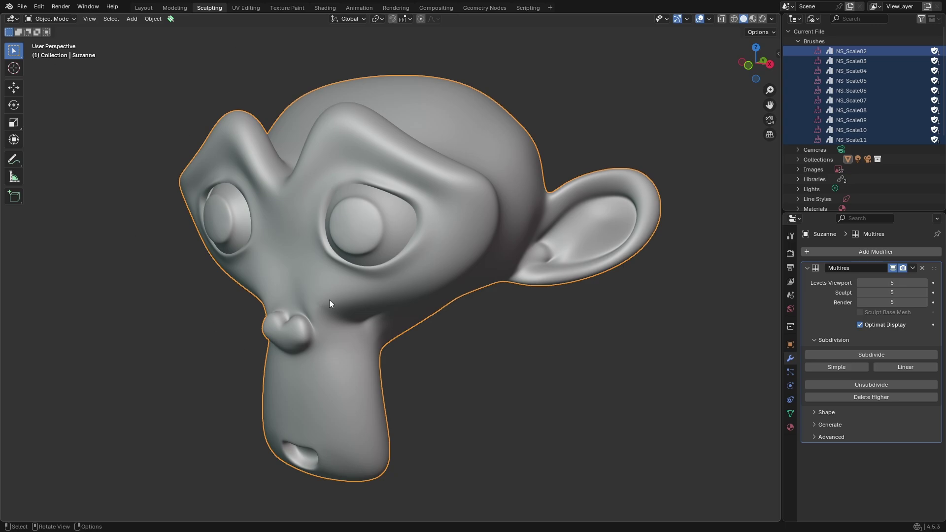
key("ctrl+Tab")
left_click(321, 358)
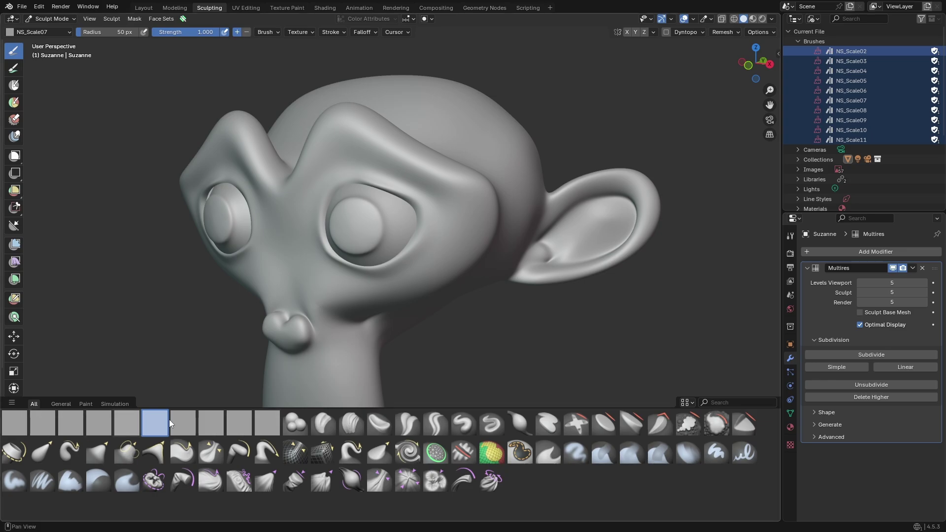
left_click(15, 32)
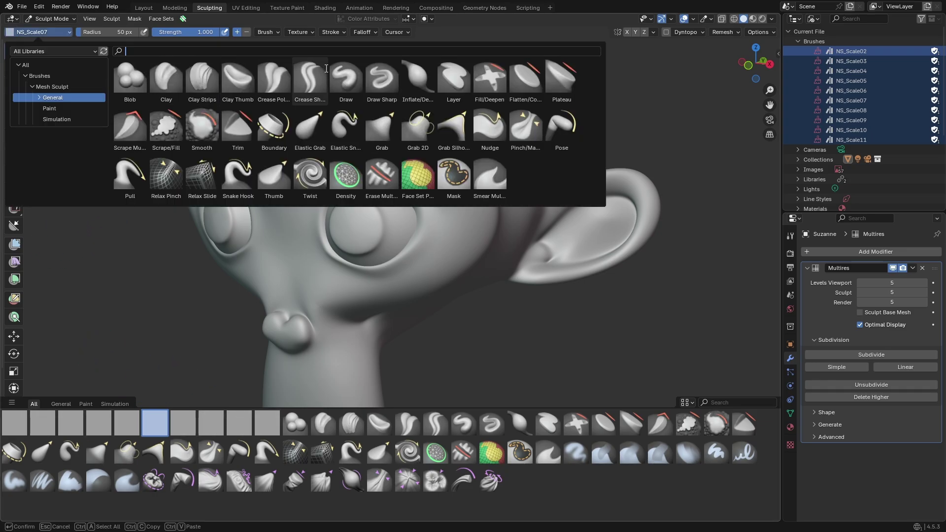
left_click(345, 82)
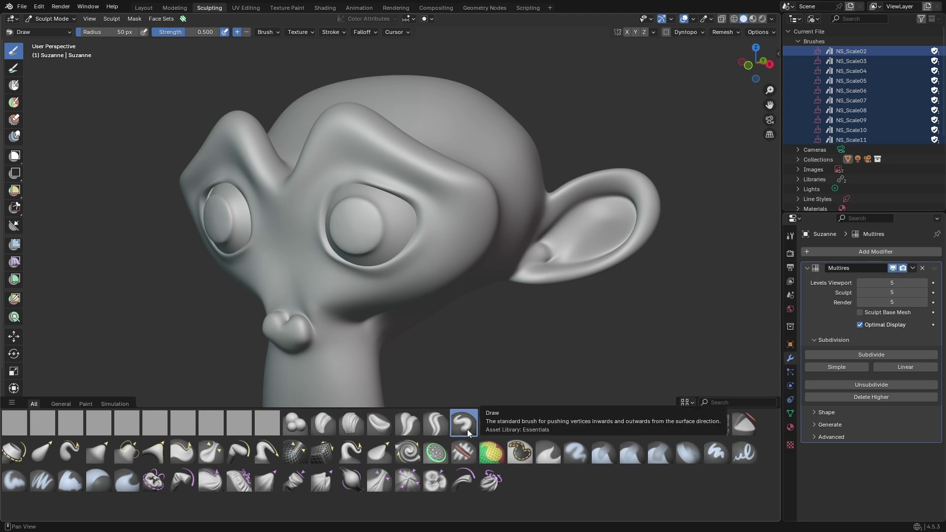
Step: Add a new texture to the Draw brush and load SurfaceScales_01.psd from the 07_Surface folder as its image
left_click(790, 446)
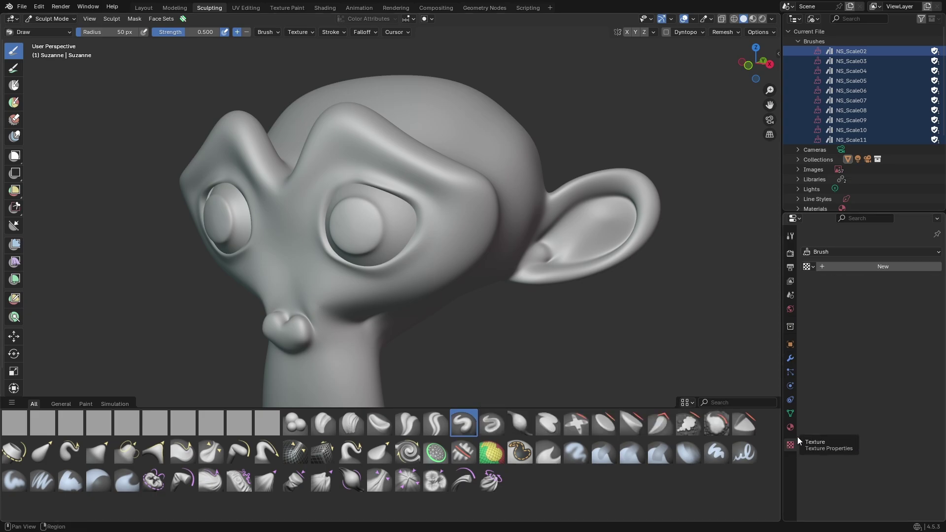
left_click(868, 267)
left_click(917, 423)
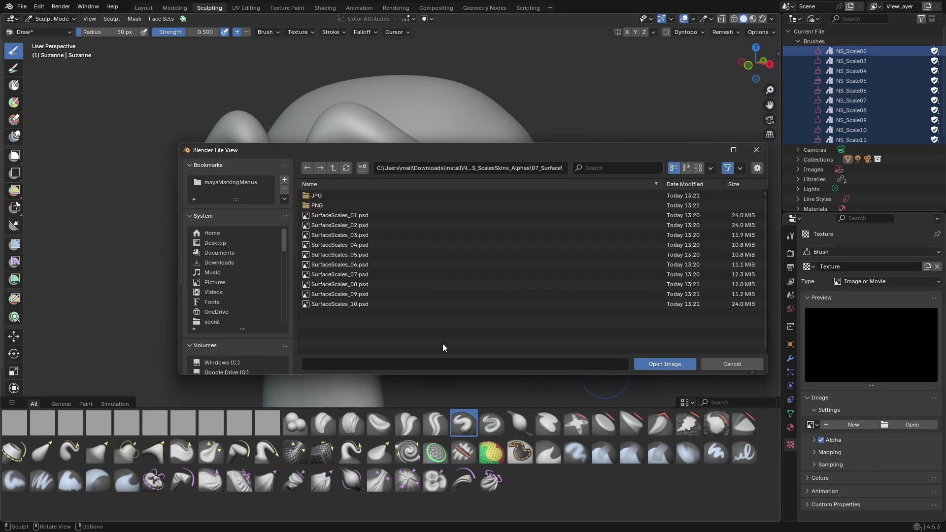
left_click(370, 215)
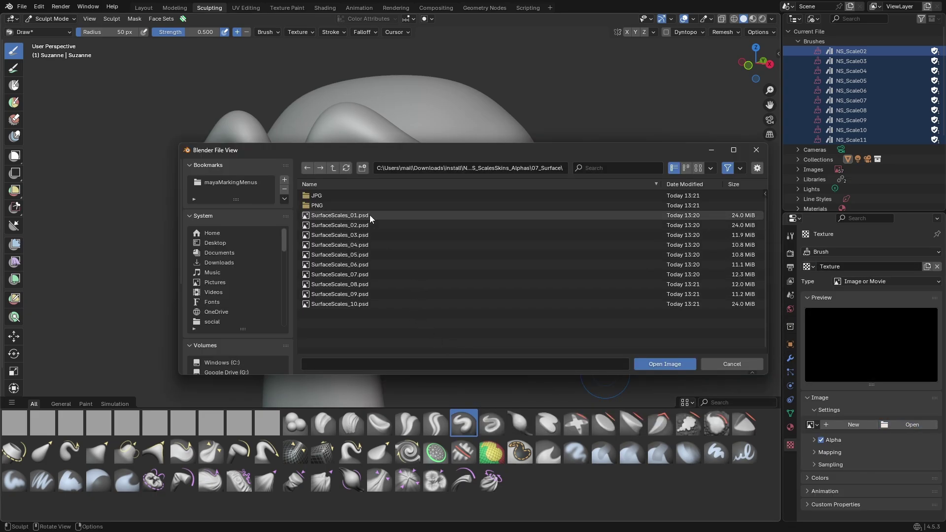
left_click(660, 364)
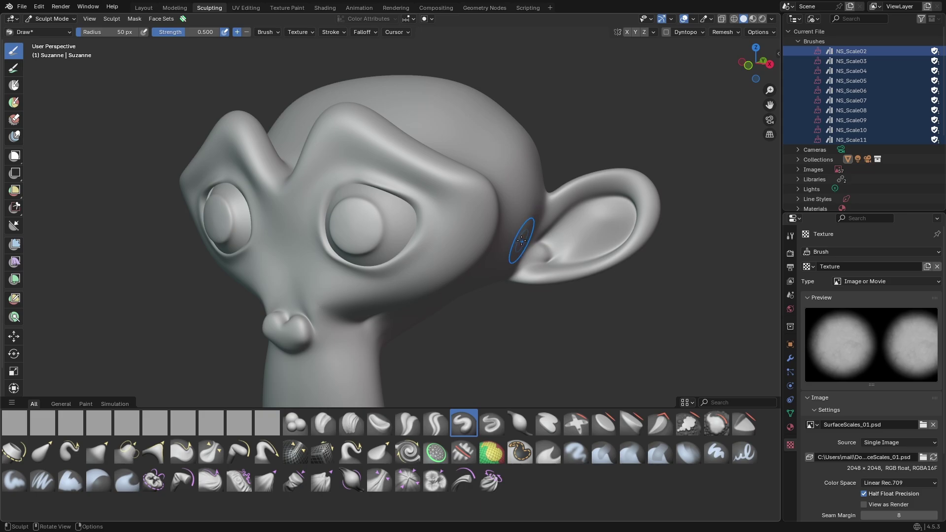
Step: Set the brush's stroke method to Anchored and stamp a patch of surface scales beside Suzanne's eye
left_click(338, 34)
left_click(342, 50)
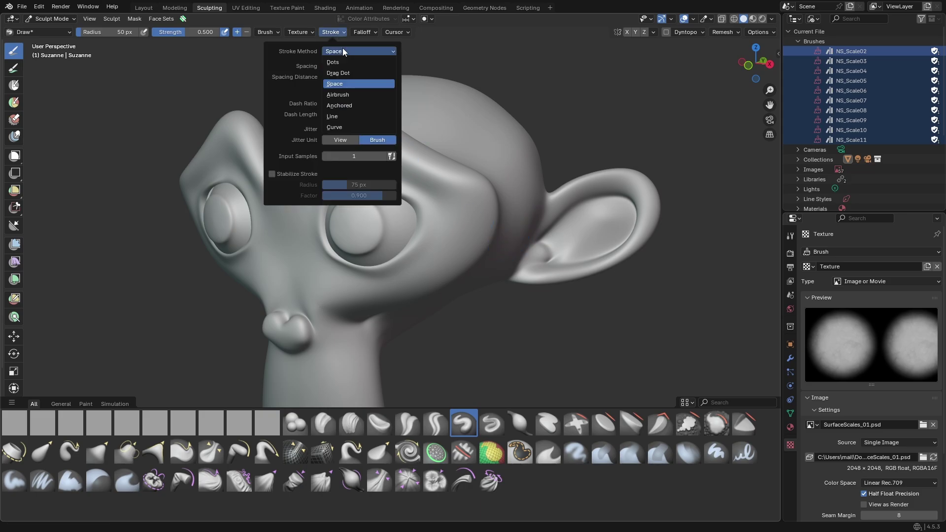
left_click(361, 107)
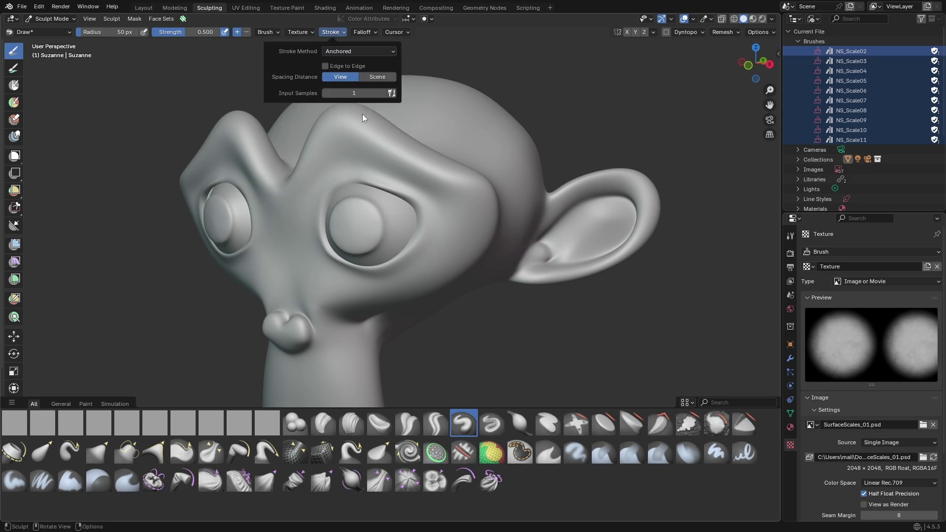
mouse_move(464, 219)
left_mouse_down()
mouse_move(475, 162)
mouse_move(524, 199)
left_mouse_up()
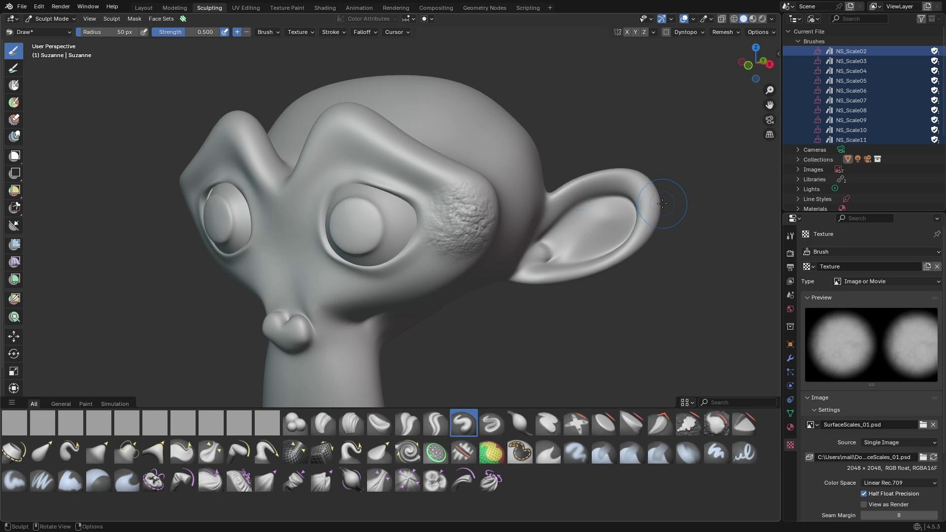
middle_click_drag(525, 199, 641, 207)
scroll(413, 225, "up", 2)
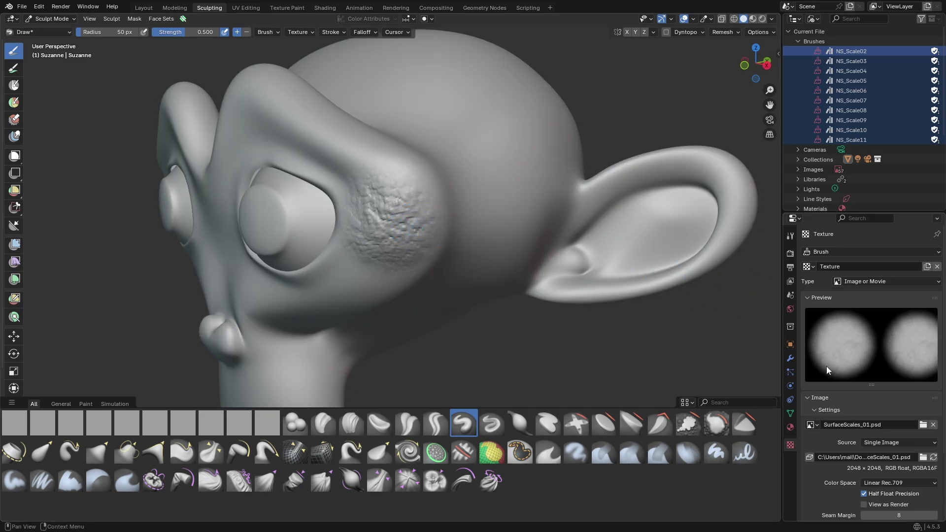
Step: Subdivide Suzanne's Multires modifier once more and stamp SurfaceScales_01 patches across the temple and the side of the head
left_click(790, 358)
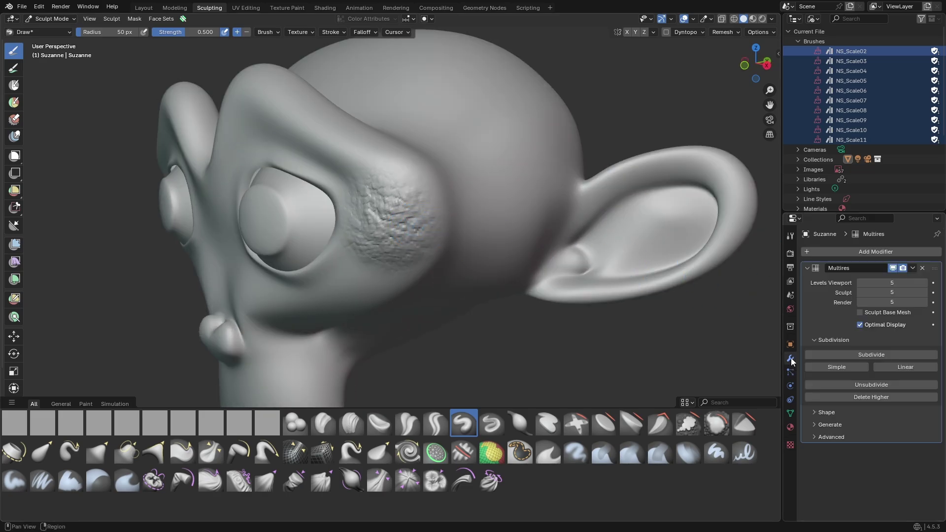
left_click(892, 355)
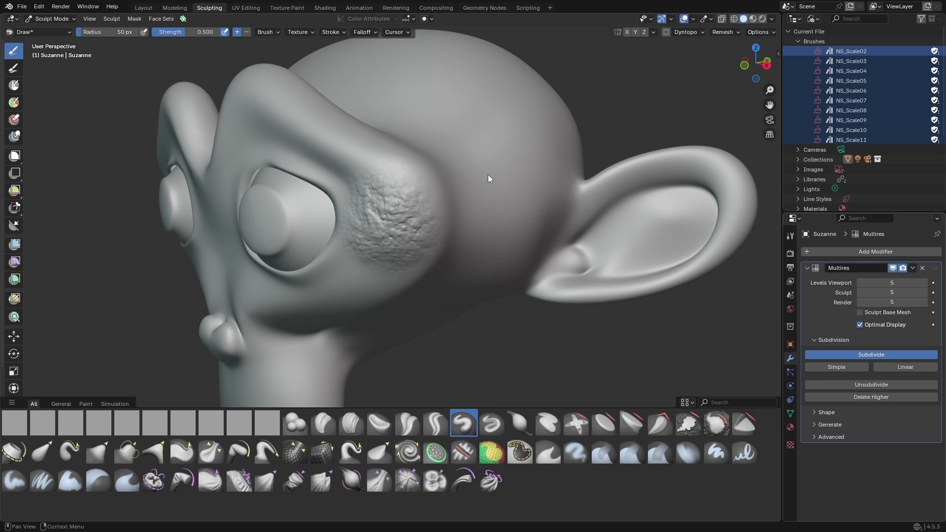
left_click_drag(489, 227, 503, 158)
middle_click_drag(559, 185, 445, 186)
mouse_move(445, 187)
left_mouse_down()
mouse_move(465, 131)
mouse_move(507, 101)
left_mouse_up()
left_click_drag(380, 171, 418, 103)
mouse_move(322, 185)
left_mouse_down()
mouse_move(336, 138)
mouse_move(355, 123)
left_mouse_up()
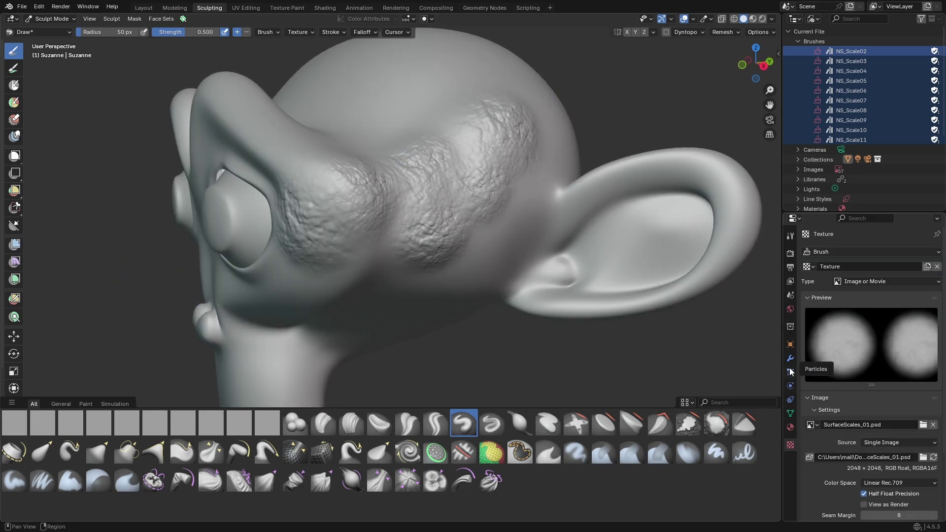
Step: Replace the brush texture's image with SurfaceScales_10.psd and stamp scale patches on Suzanne's cheek below the eye and along the jaw
left_click(790, 358)
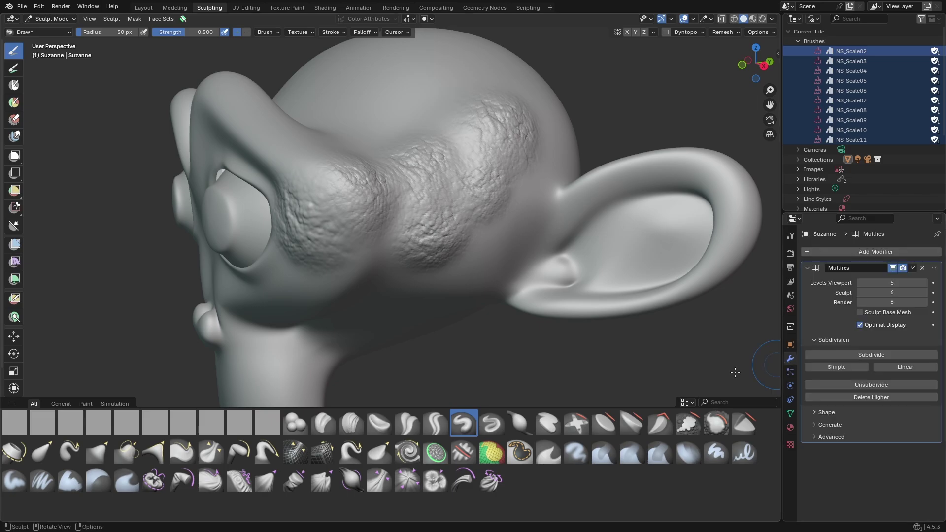
left_click(790, 445)
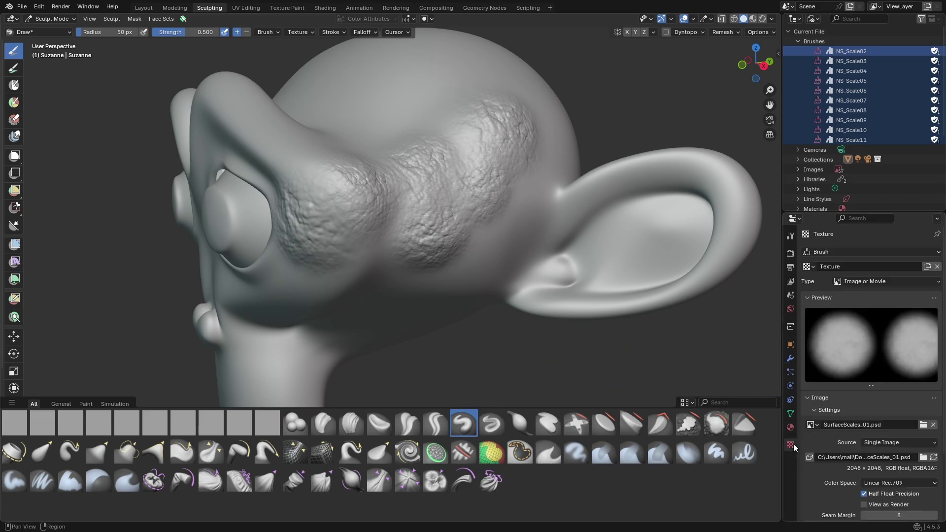
left_click(924, 456)
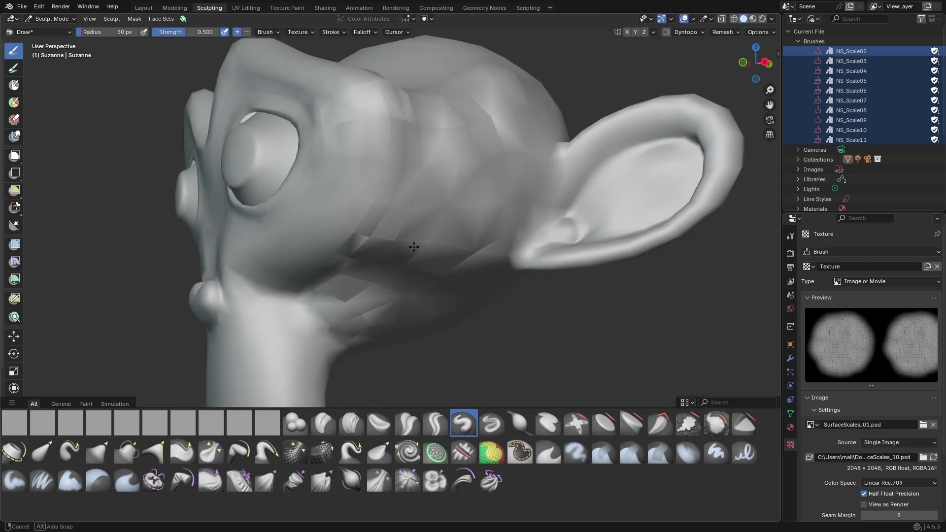
middle_click_drag(283, 207, 304, 228)
left_click_drag(303, 228, 368, 166)
middle_click_drag(368, 166, 437, 240)
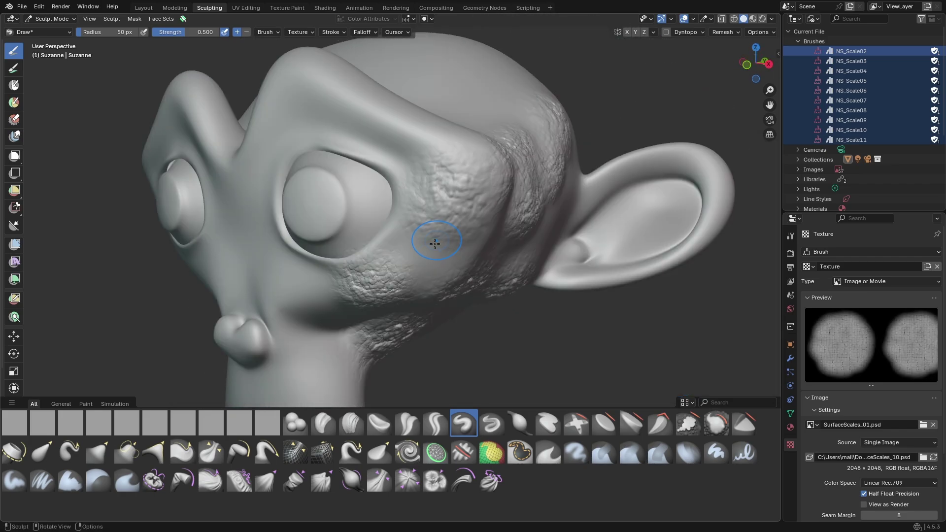